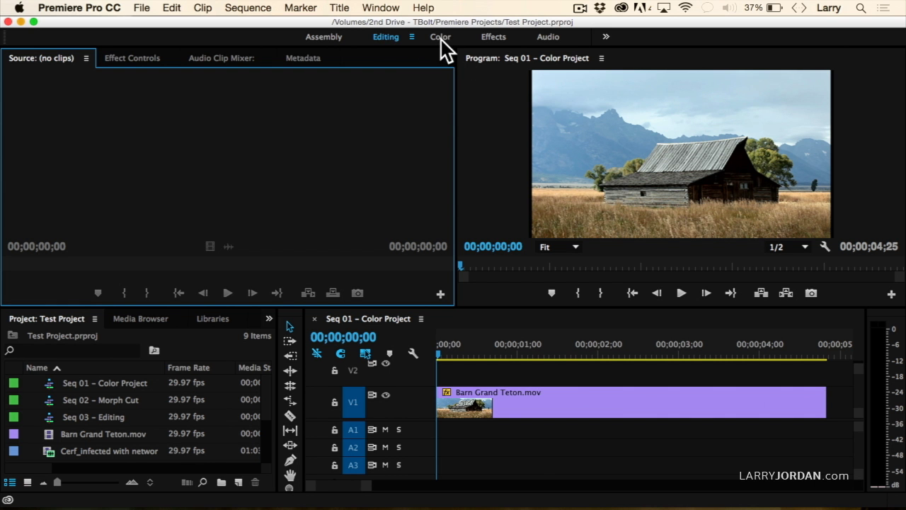
# Switch to the Color workspace and maximize the Lumetri Scopes panel with the ` key.
pyautogui.click(441, 40)
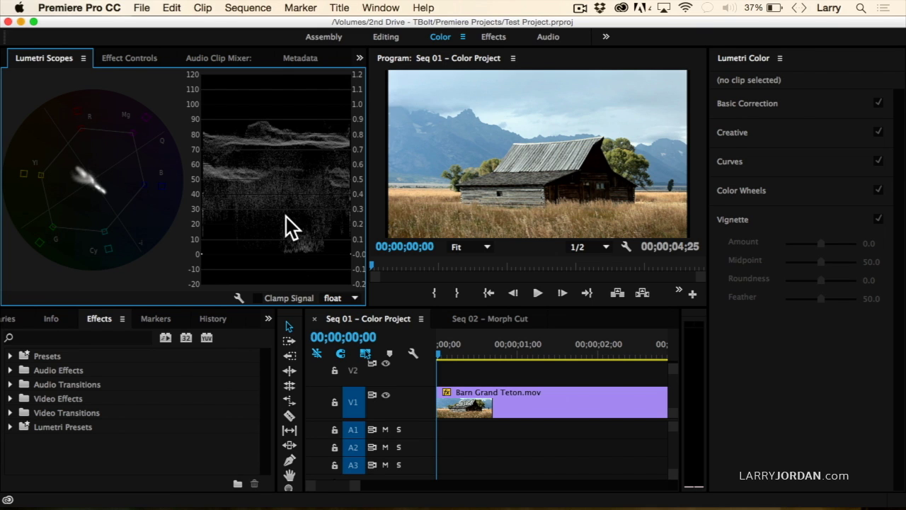
pyautogui.press('`')
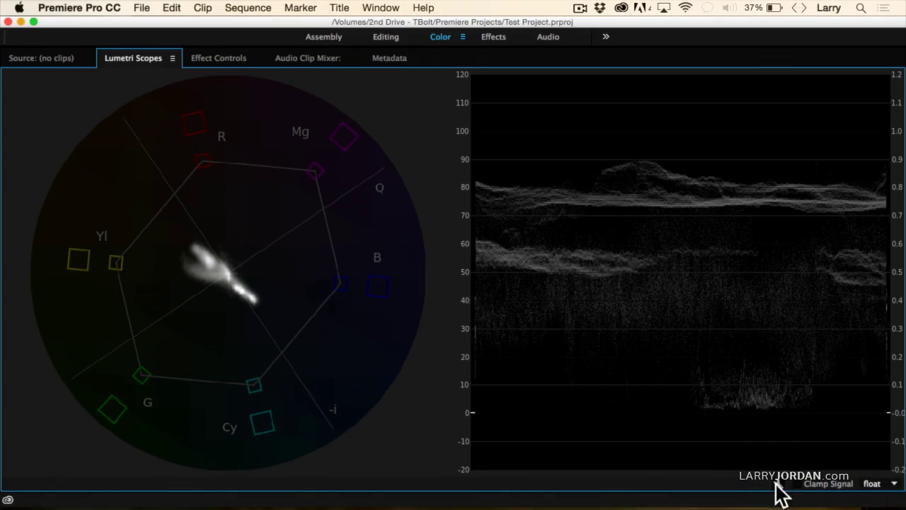
# Add a Histogram and a YUV Parade to the Lumetri Scopes.
pyautogui.click(777, 483)
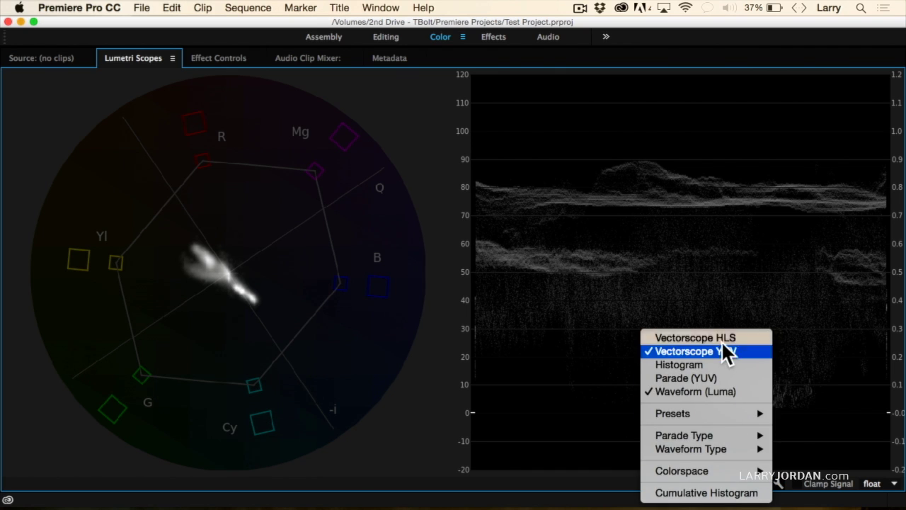
pyautogui.click(720, 363)
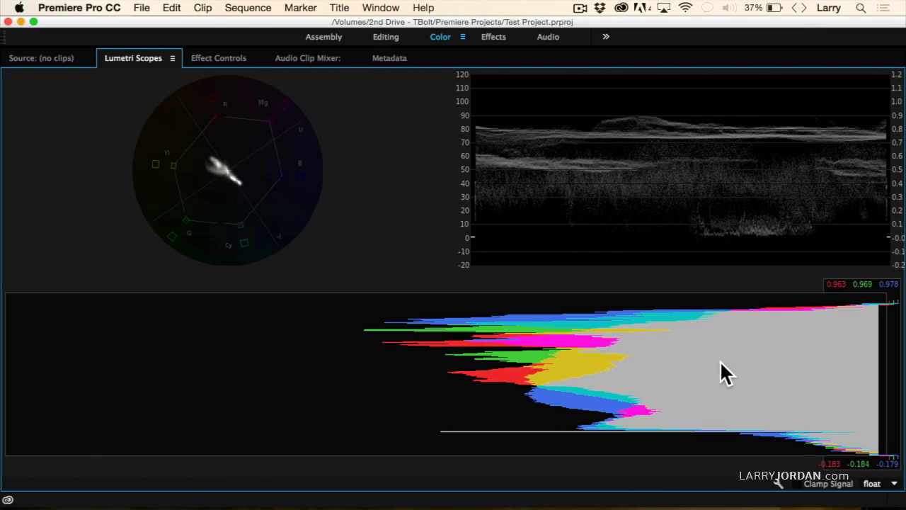
pyautogui.click(777, 483)
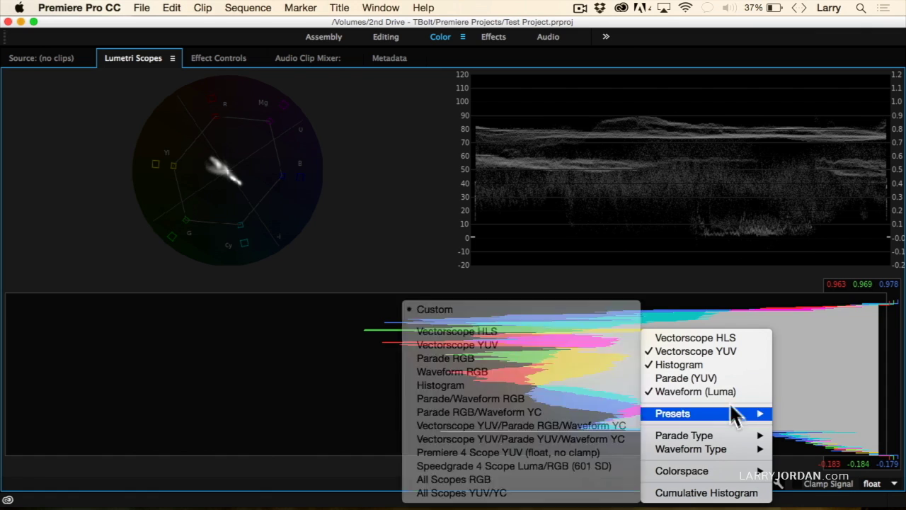
pyautogui.click(716, 377)
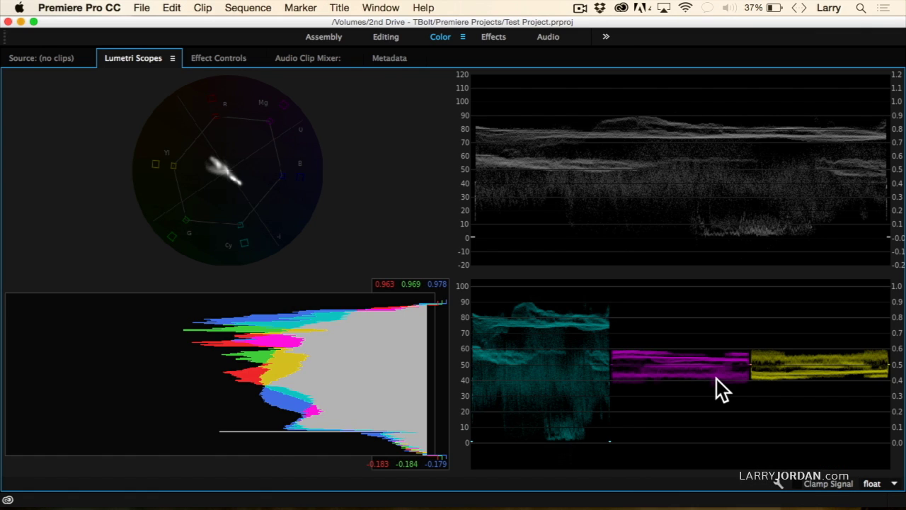
# Try the RGB and YC waveform types, then set the waveform back to Luma.
pyautogui.click(777, 483)
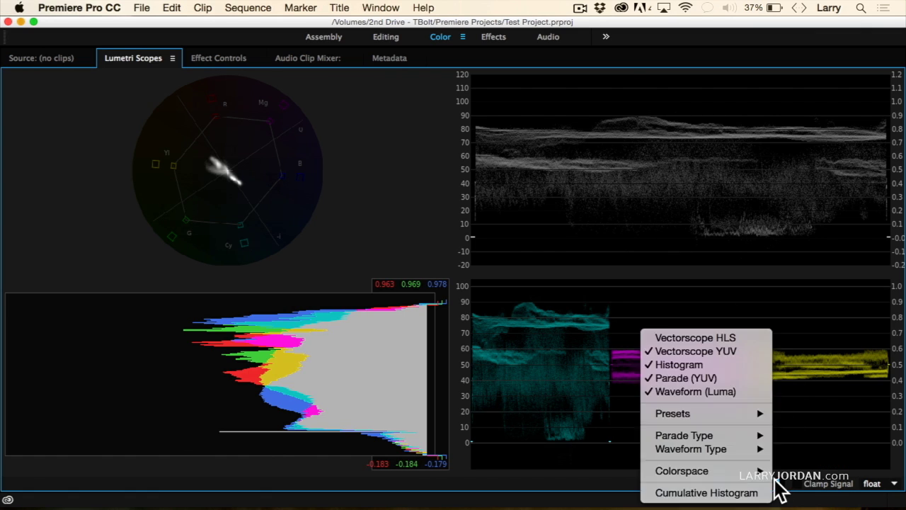
pyautogui.moveTo(756, 453)
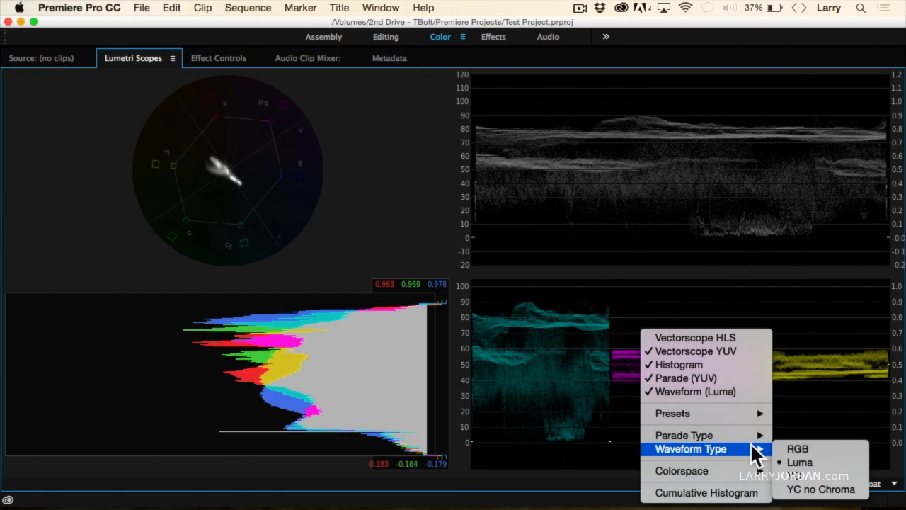
pyautogui.click(807, 448)
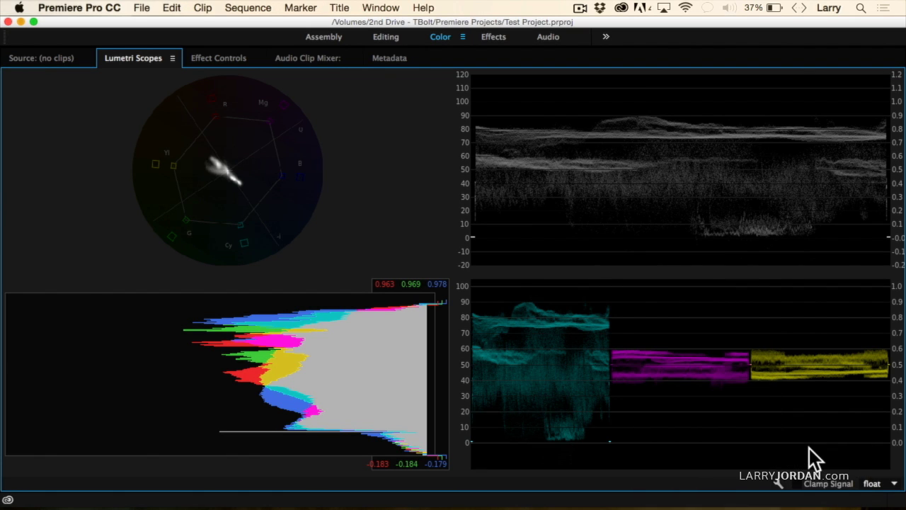
pyautogui.click(778, 484)
pyautogui.moveTo(764, 478)
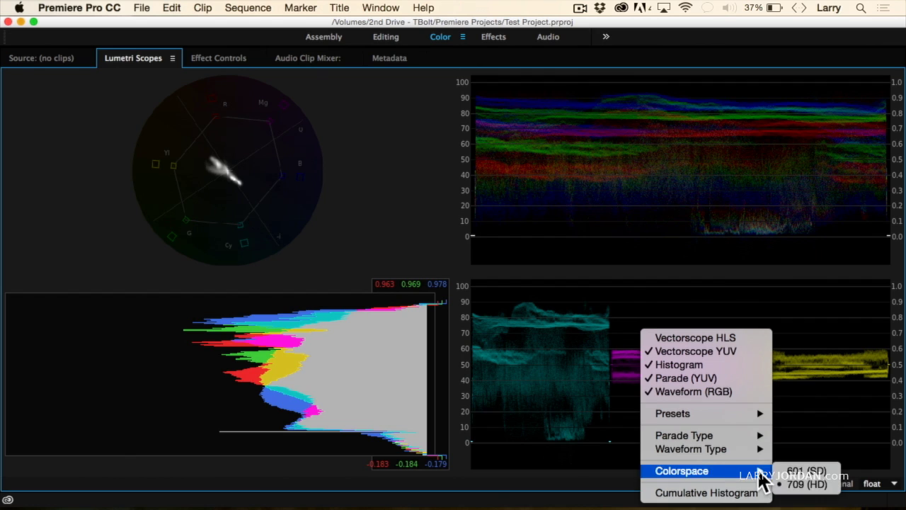
pyautogui.moveTo(756, 451)
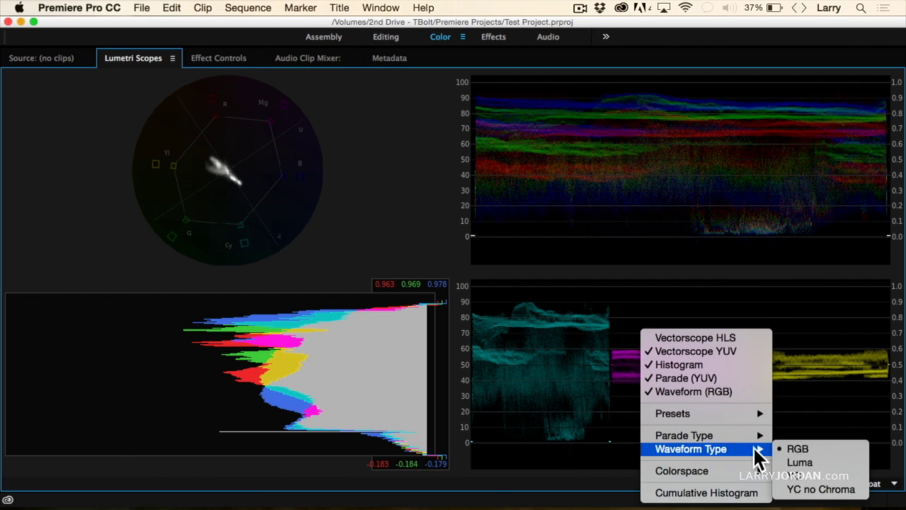
pyautogui.click(785, 477)
pyautogui.click(780, 480)
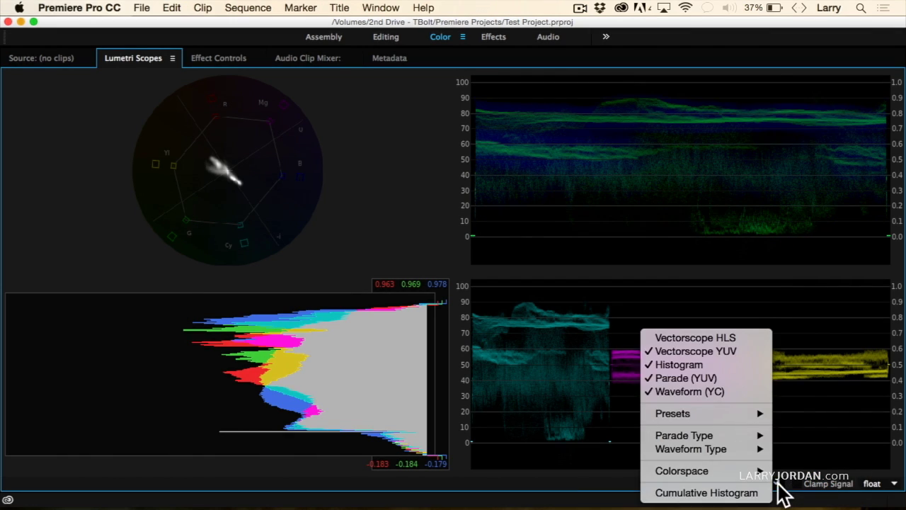
pyautogui.moveTo(761, 450)
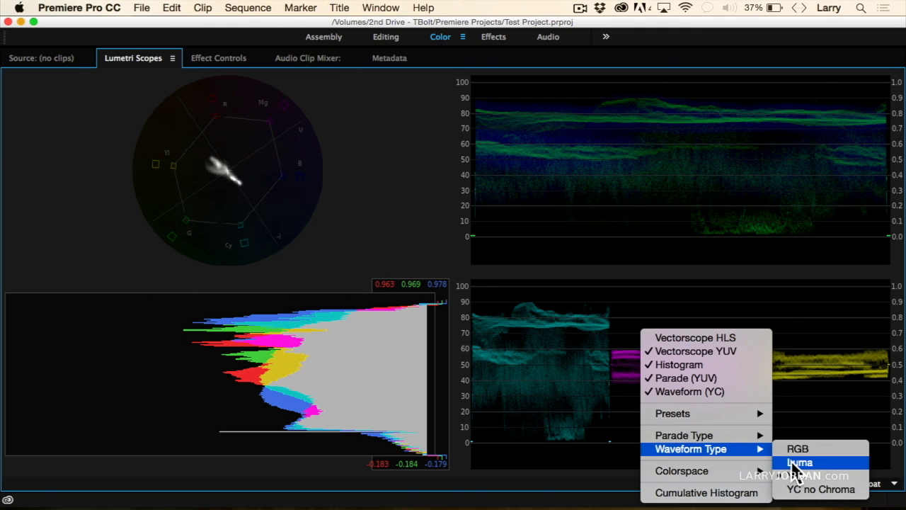
pyautogui.click(794, 468)
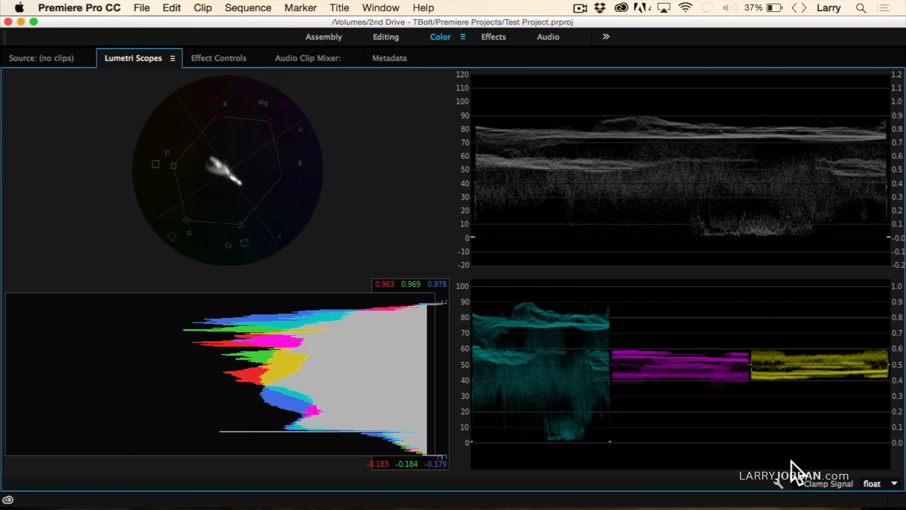
# Apply the Premiere 4 Scope YUV (float, no clamp) scope preset.
pyautogui.click(778, 481)
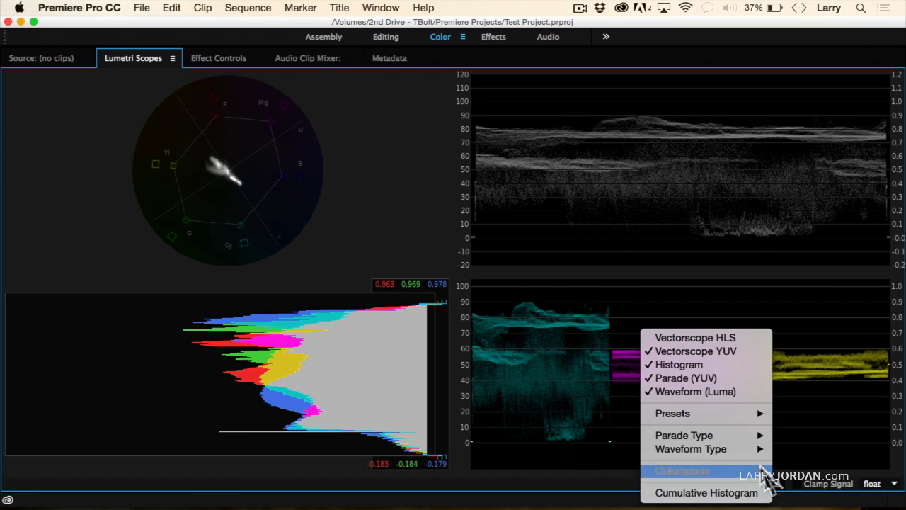
pyautogui.moveTo(750, 441)
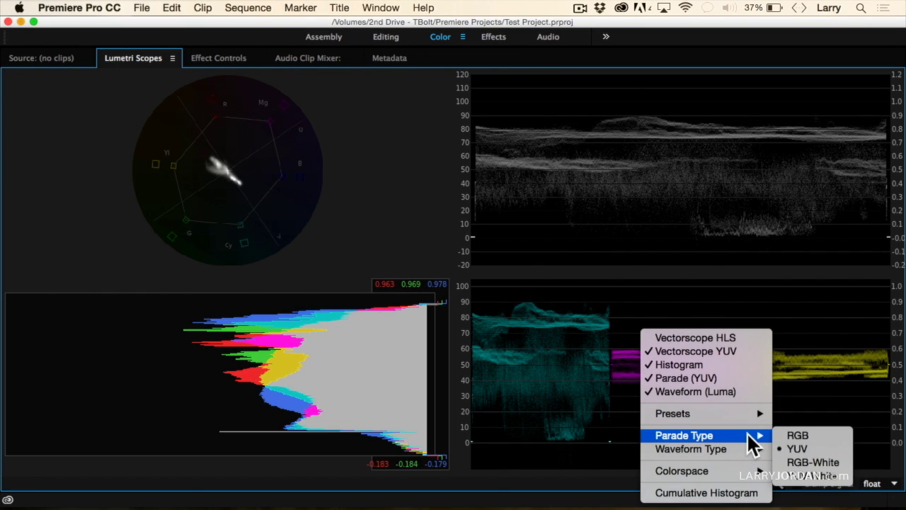
pyautogui.moveTo(743, 413)
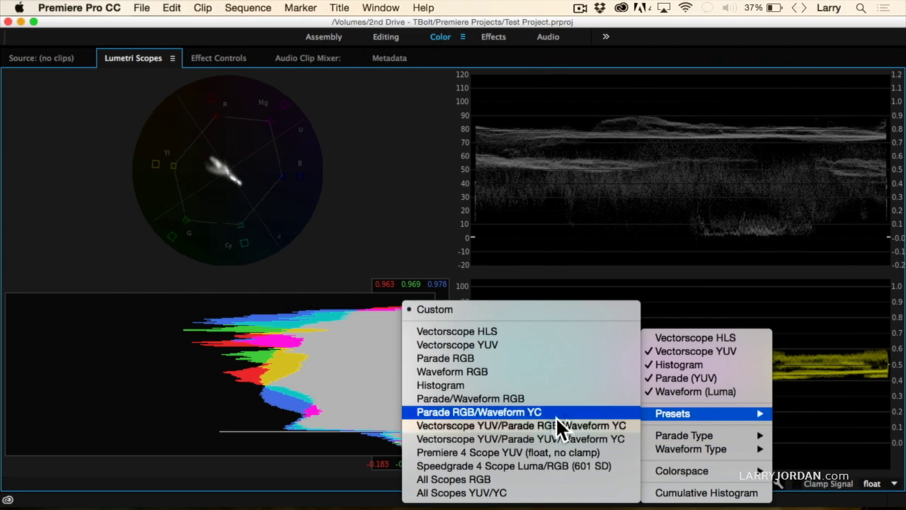
pyautogui.click(521, 452)
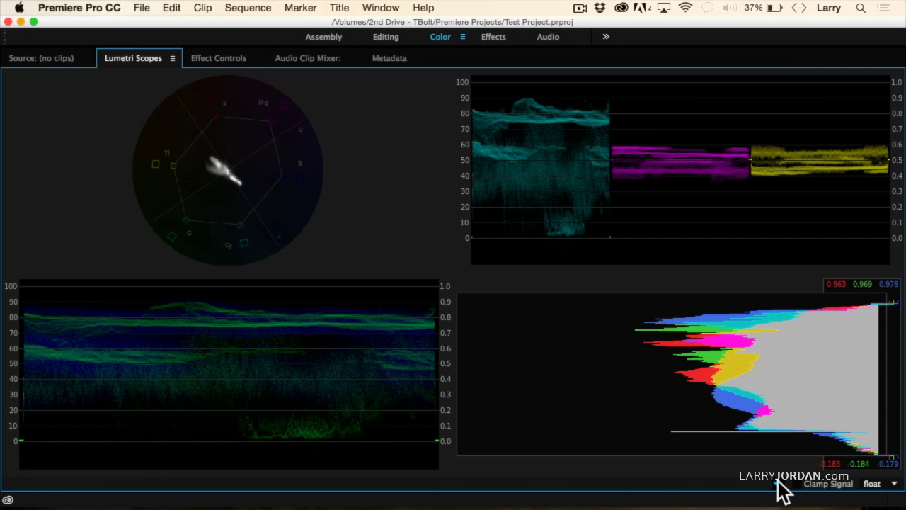
# Remove the Parade and Histogram, keep a Luma waveform, and restore the scopes panel size.
pyautogui.rightClick(780, 486)
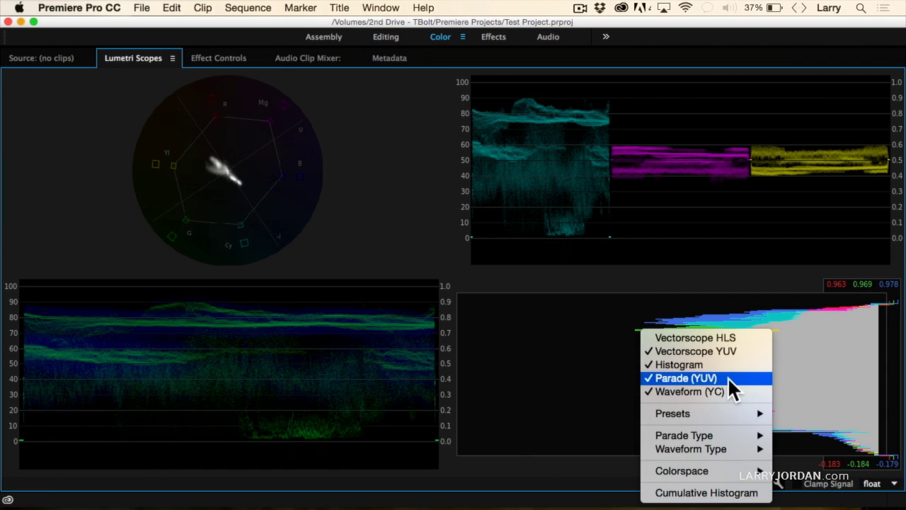
pyautogui.click(727, 377)
pyautogui.rightClick(777, 489)
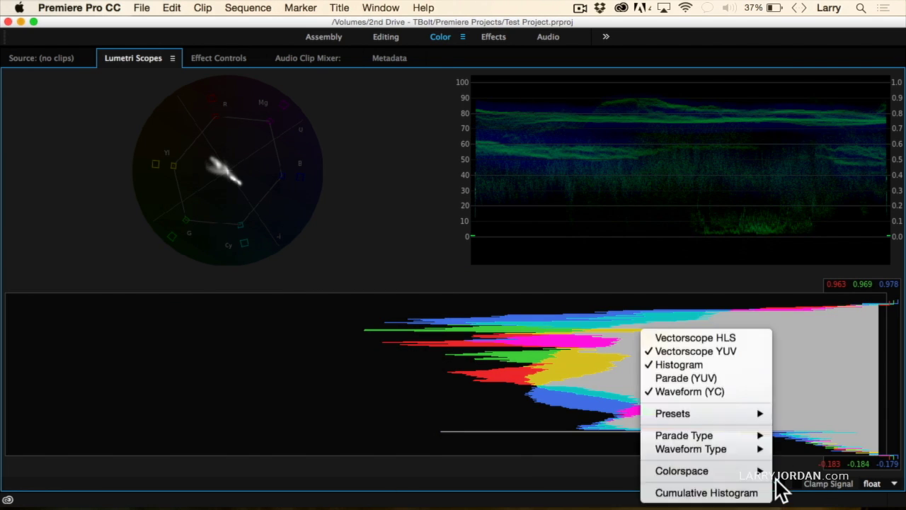
pyautogui.click(725, 366)
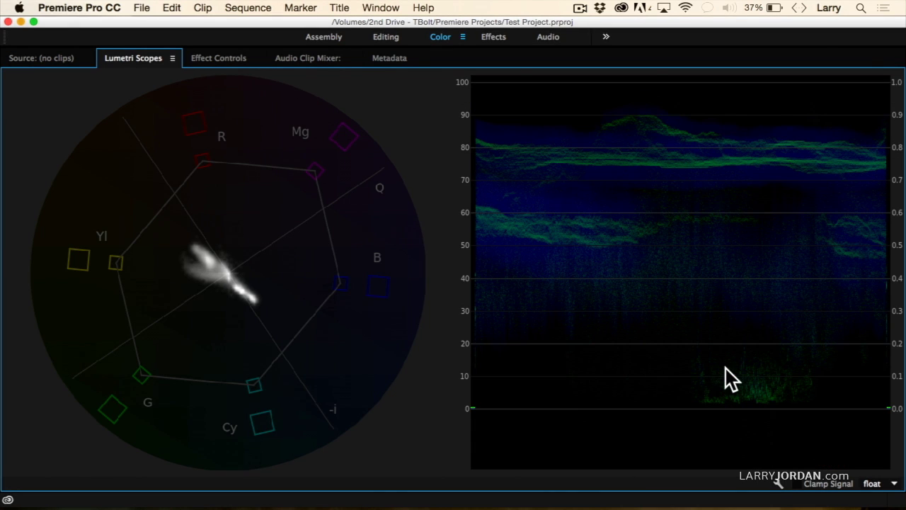
pyautogui.click(778, 484)
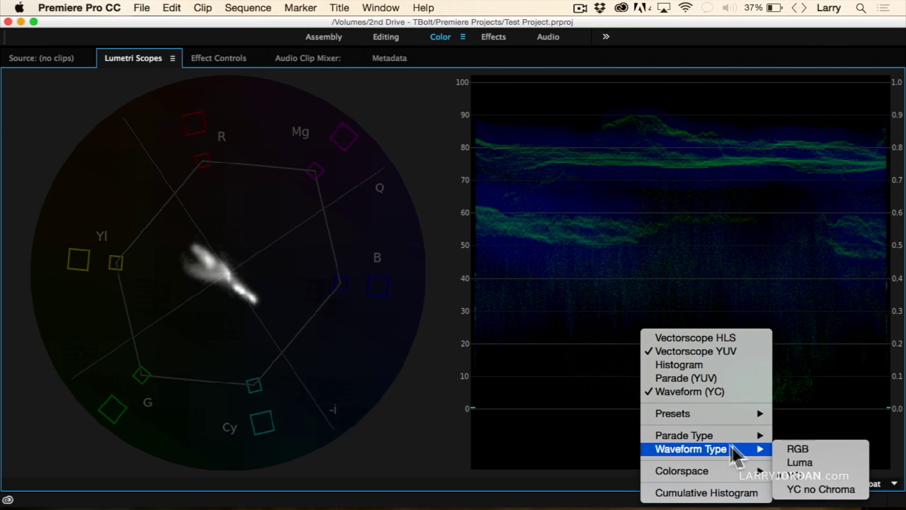
pyautogui.click(809, 464)
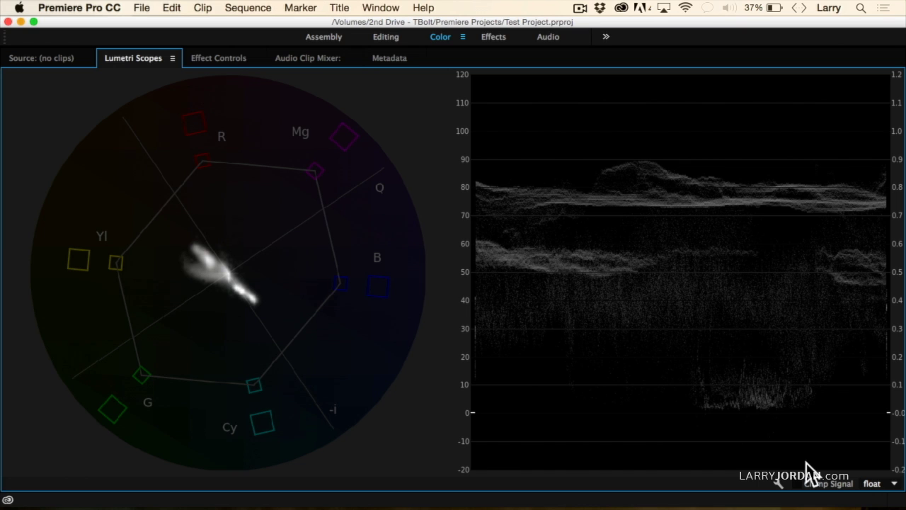
pyautogui.press('`')
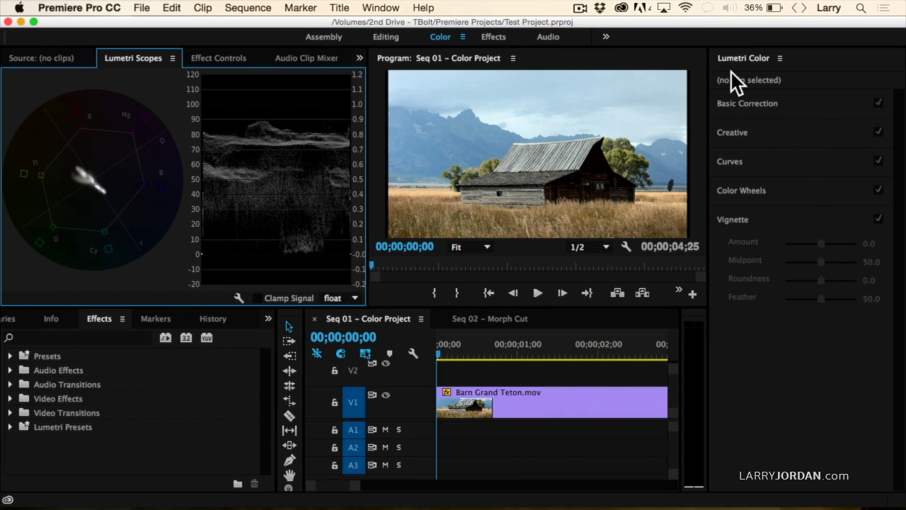
# Expand Basic Correction for the Barn Grand Teton.mov clip and view the Input LUT list.
pyautogui.click(729, 107)
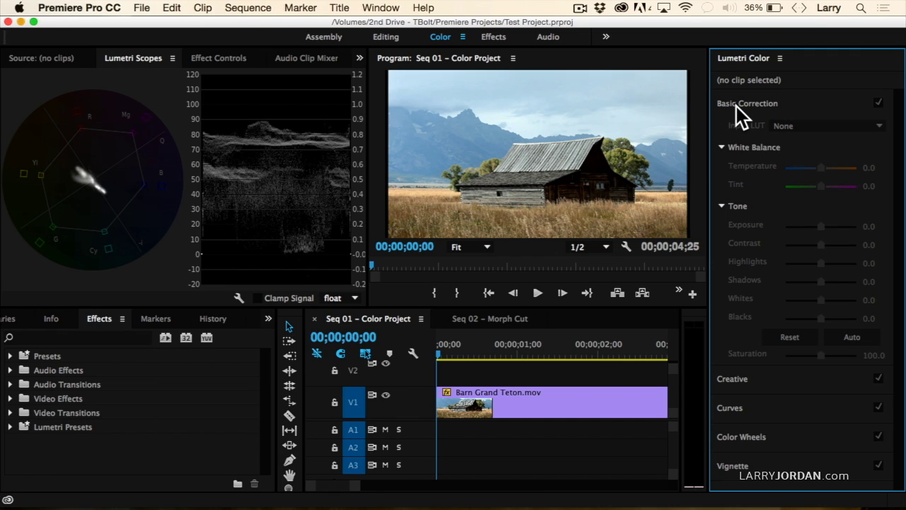
pyautogui.click(515, 407)
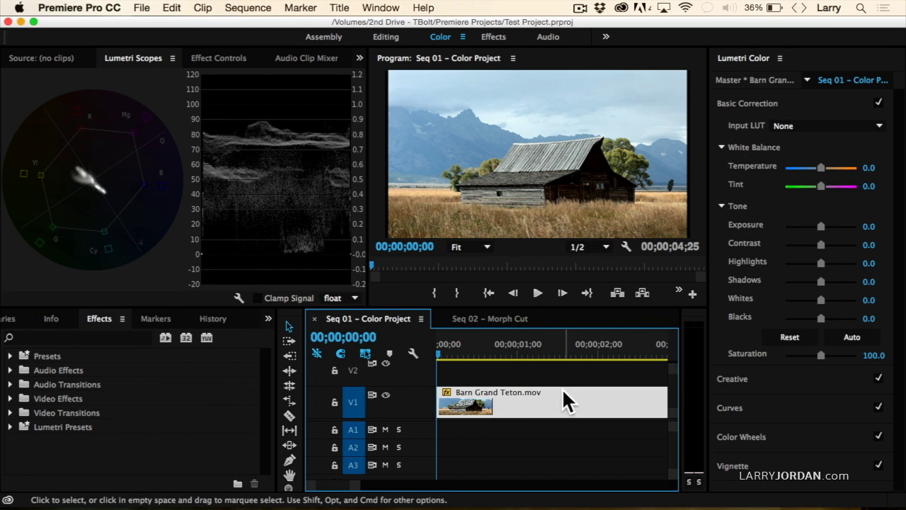
pyautogui.moveTo(557, 389)
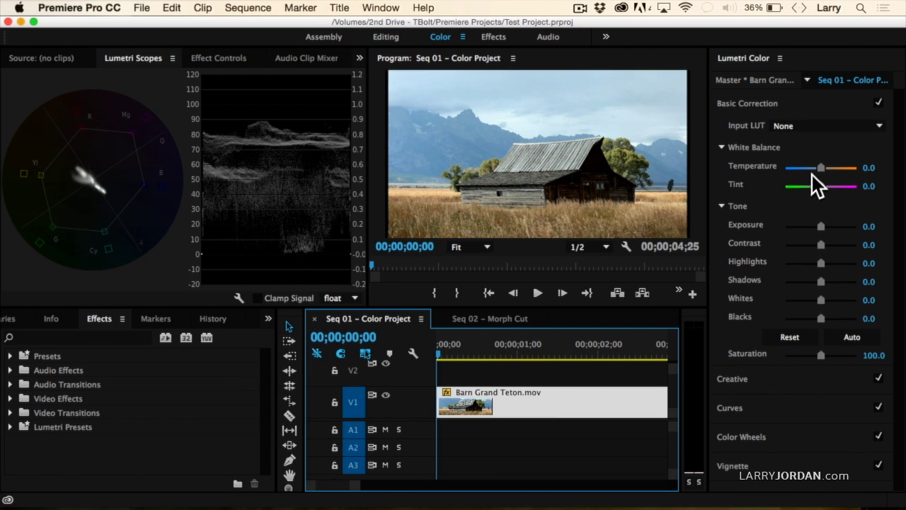
pyautogui.click(807, 124)
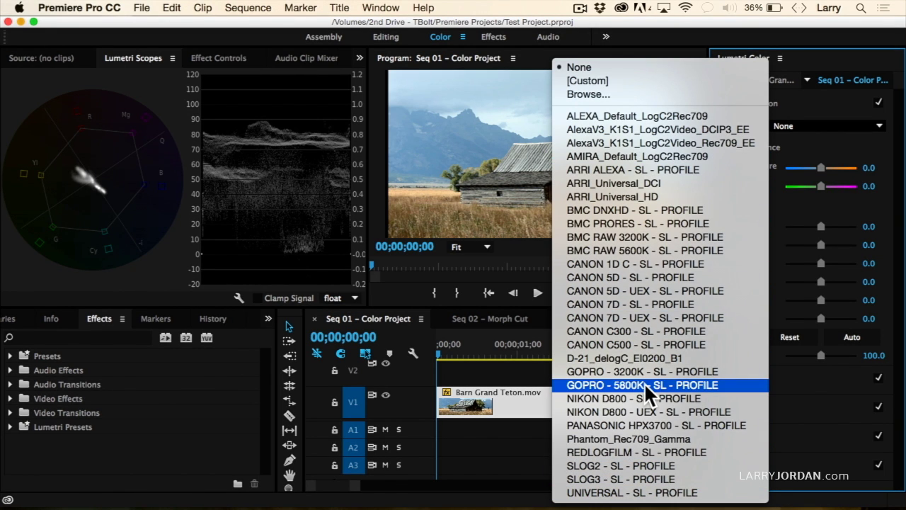
# Keep Input LUT at None and test Temperature extremes, settling at -5.0.
pyautogui.click(818, 416)
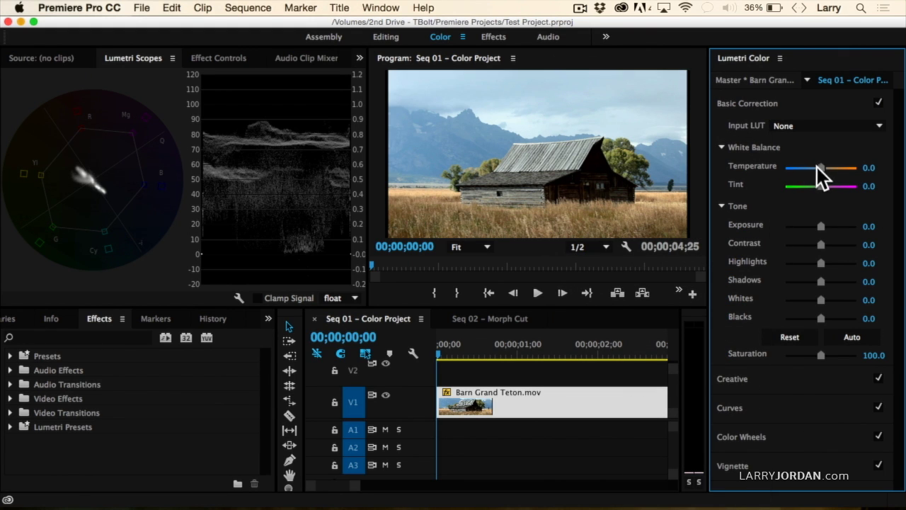
pyautogui.moveTo(820, 168); pyautogui.dragTo(789, 167)
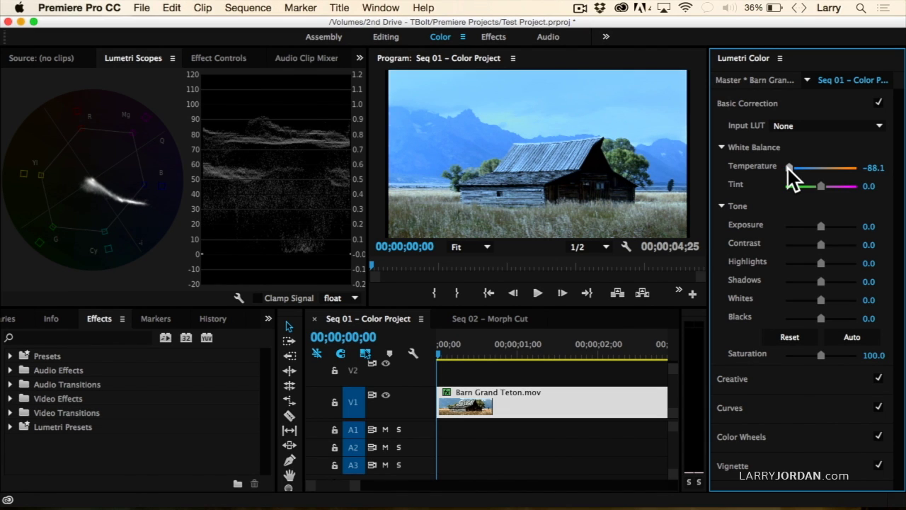
pyautogui.moveTo(789, 167); pyautogui.dragTo(819, 169)
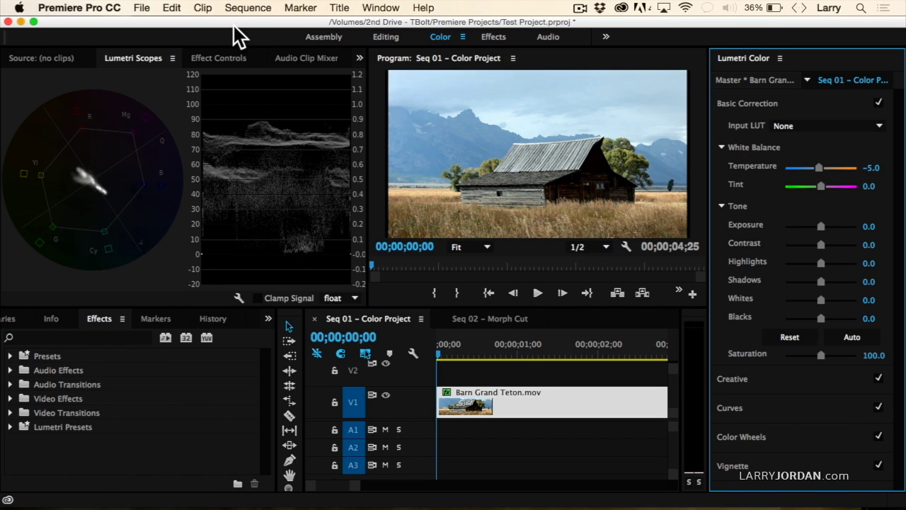
# Reset Lumetri Color in Effect Controls so Temperature returns to 0.0.
pyautogui.click(230, 56)
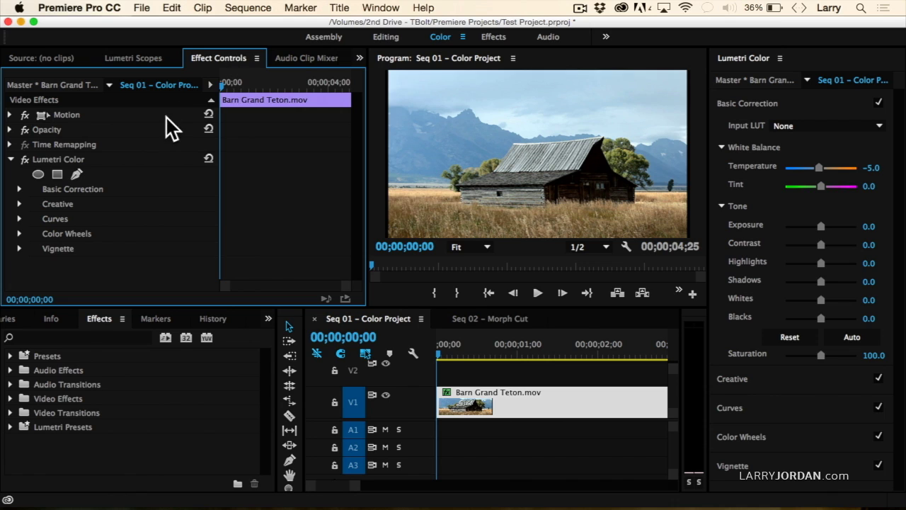
pyautogui.click(210, 158)
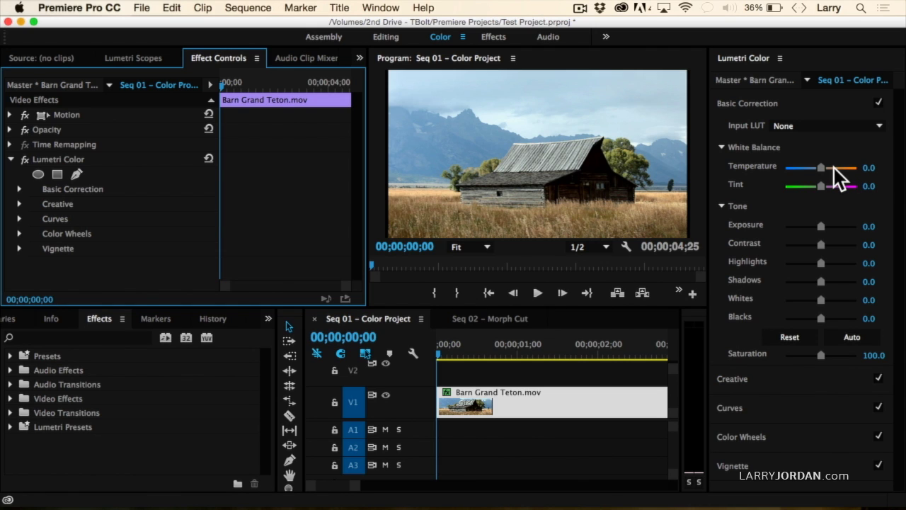
pyautogui.click(19, 189)
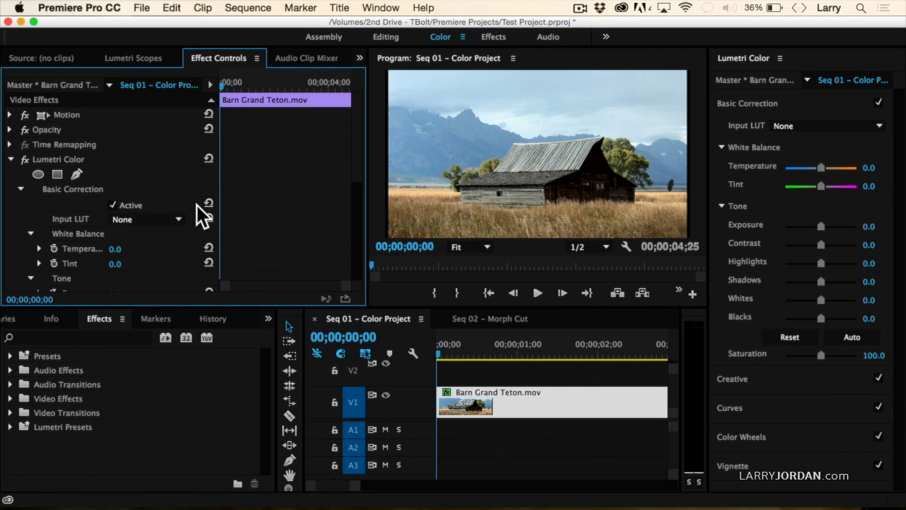
pyautogui.click(19, 189)
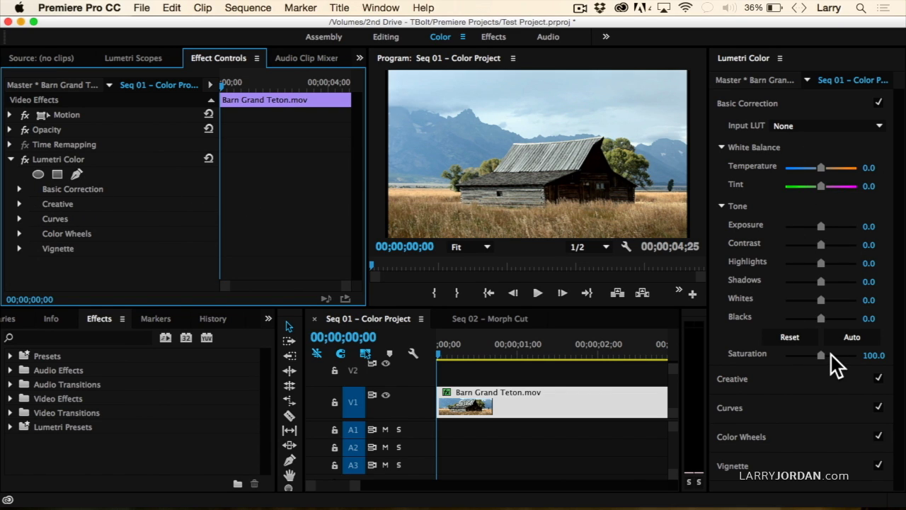
# Open the Creative section and preview the Blue Day4Nite, Blue Moon and Gold Western looks.
pyautogui.click(773, 106)
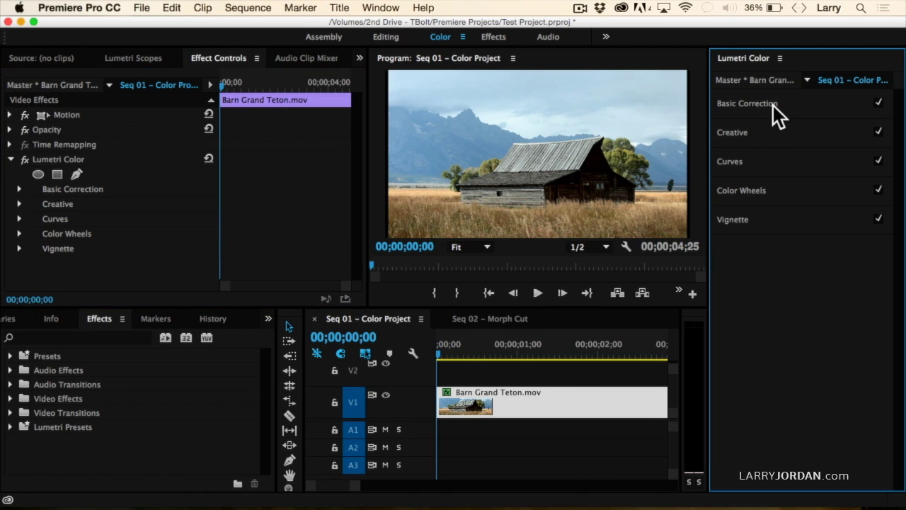
pyautogui.click(749, 134)
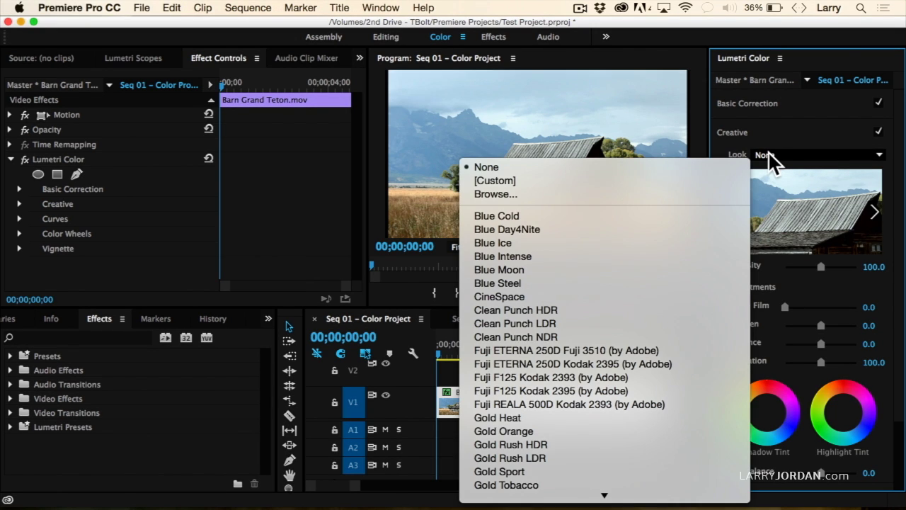
pyautogui.click(603, 230)
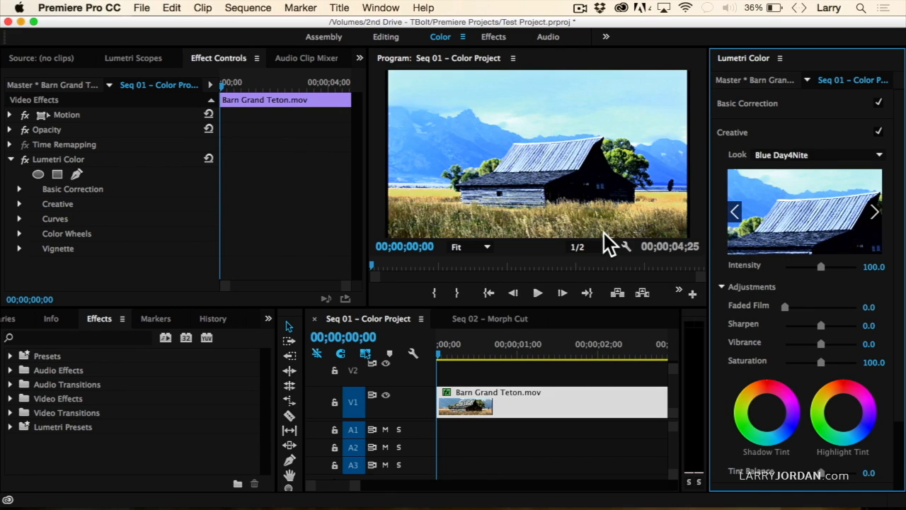
pyautogui.click(787, 154)
pyautogui.click(565, 271)
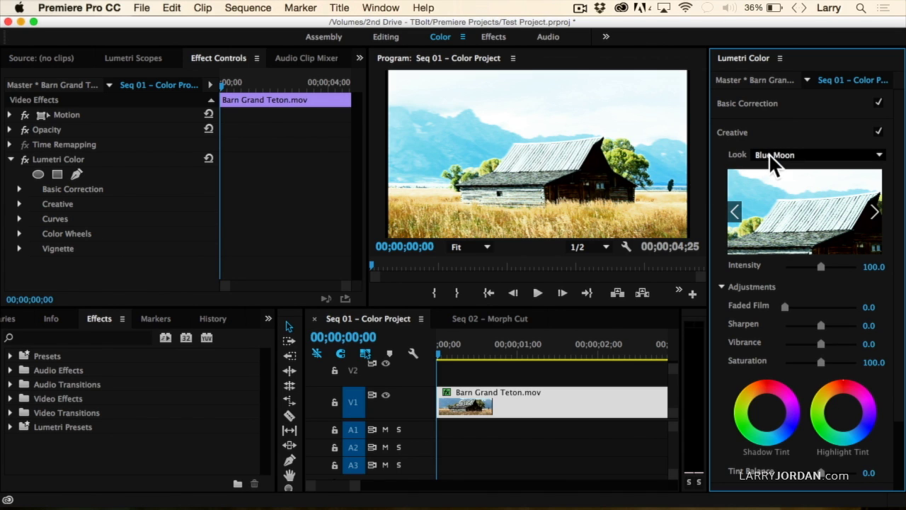
pyautogui.click(769, 154)
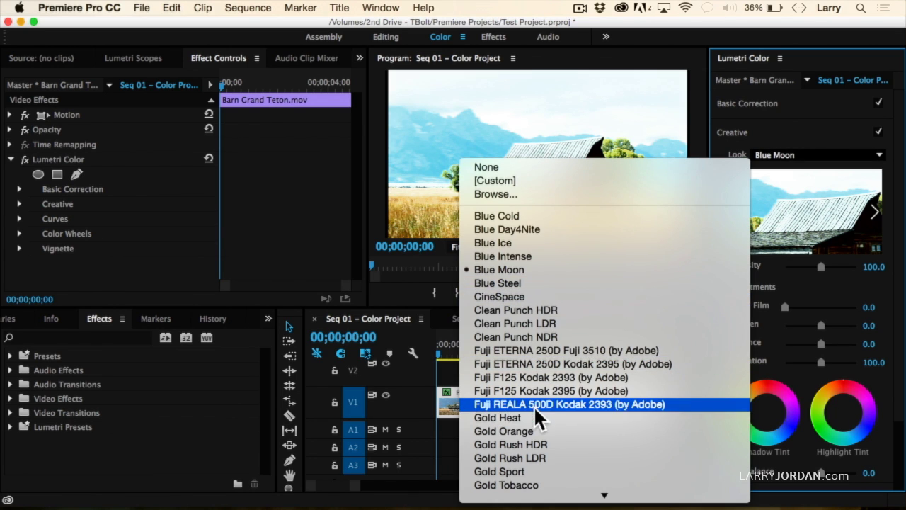
pyautogui.scroll(-3, 535, 481)
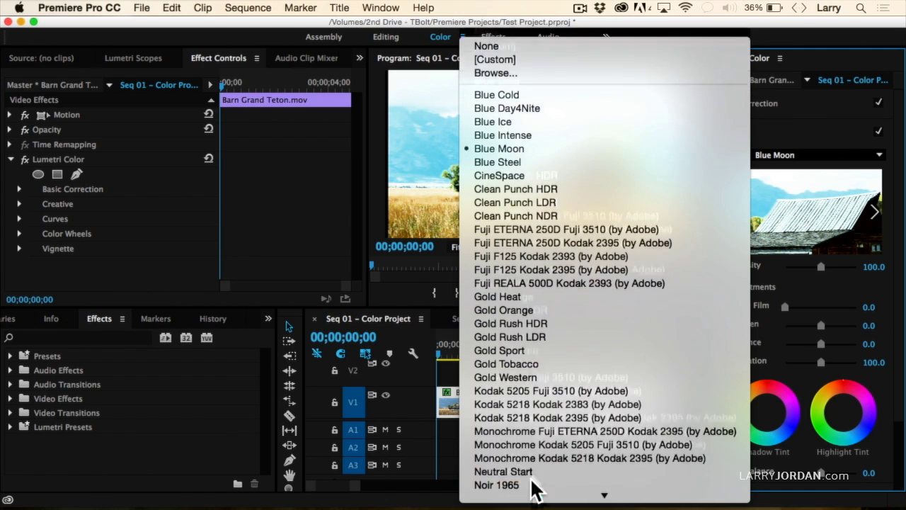
pyautogui.click(541, 363)
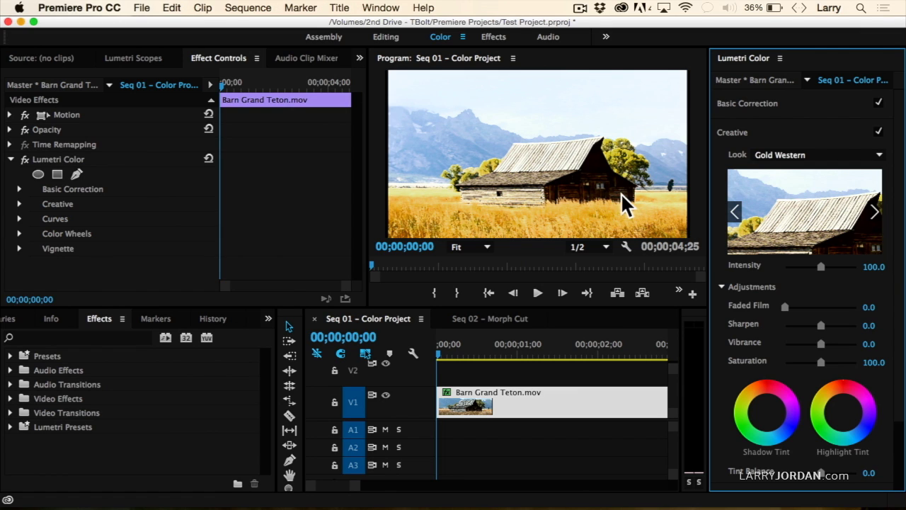
# Preview Noir 1965, revisit Gold Western, then set the Look to None.
pyautogui.click(789, 153)
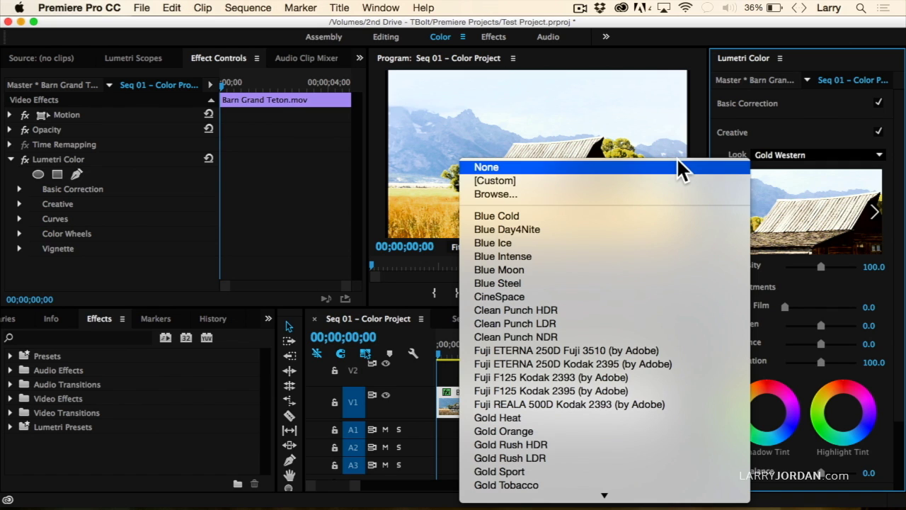
pyautogui.scroll(-5, 572, 467)
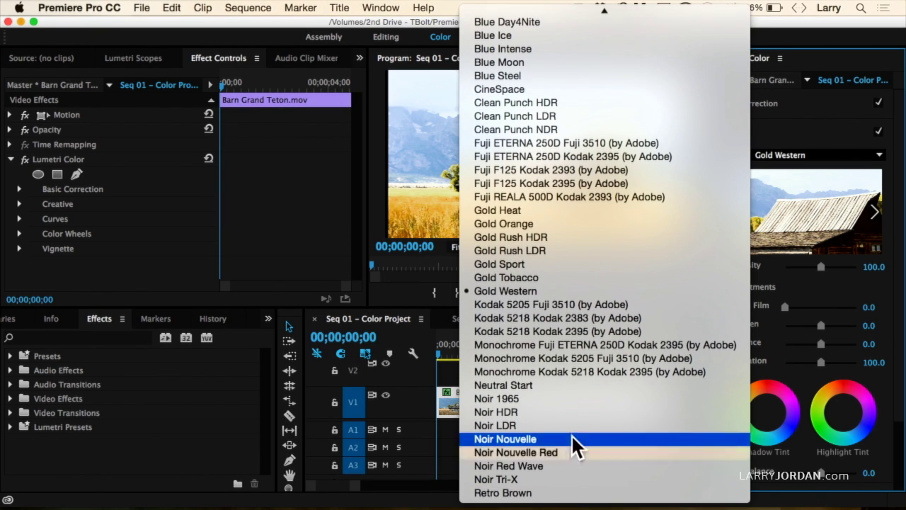
pyautogui.click(570, 398)
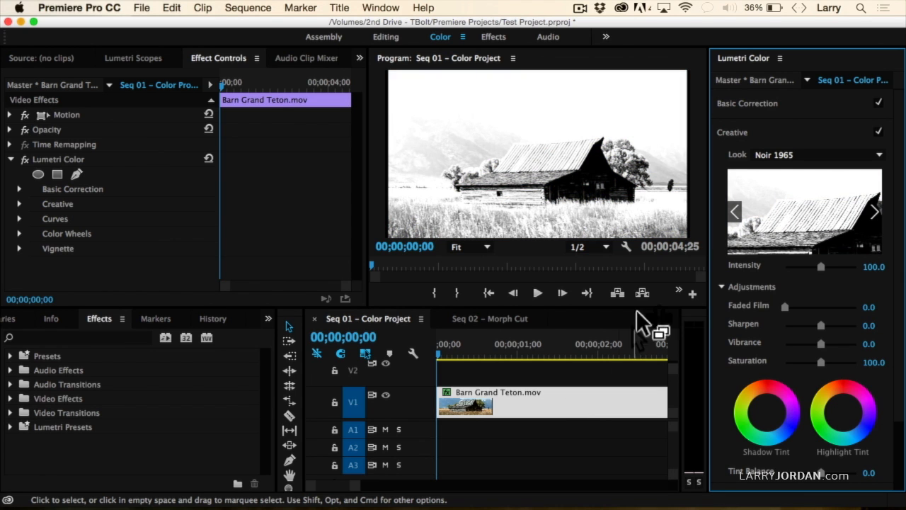
pyautogui.click(765, 155)
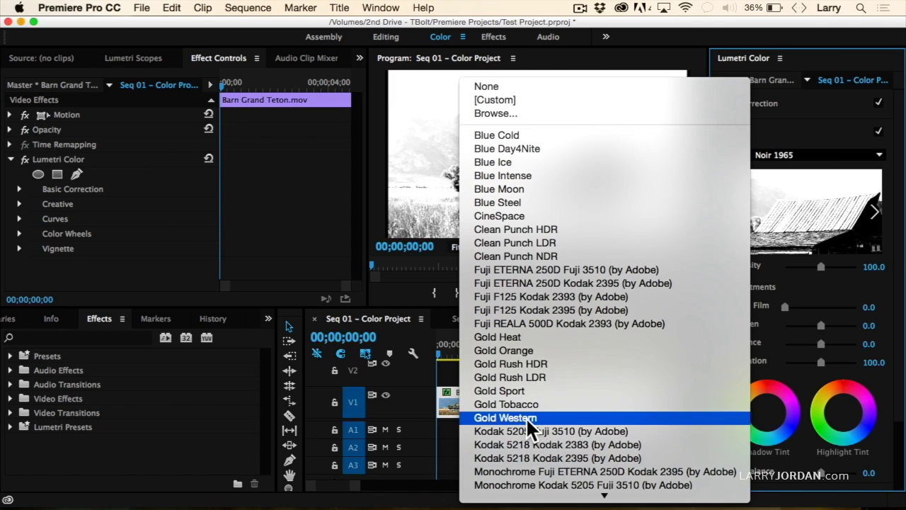
pyautogui.click(526, 417)
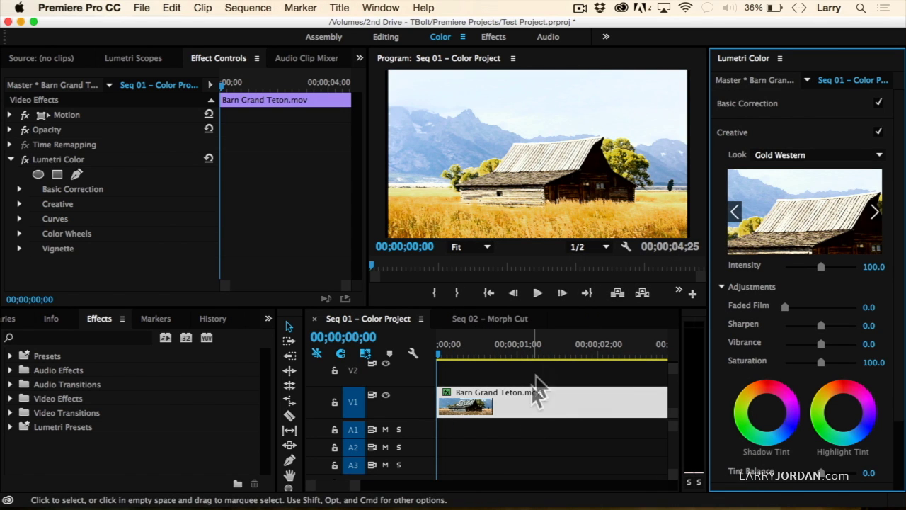
pyautogui.click(778, 156)
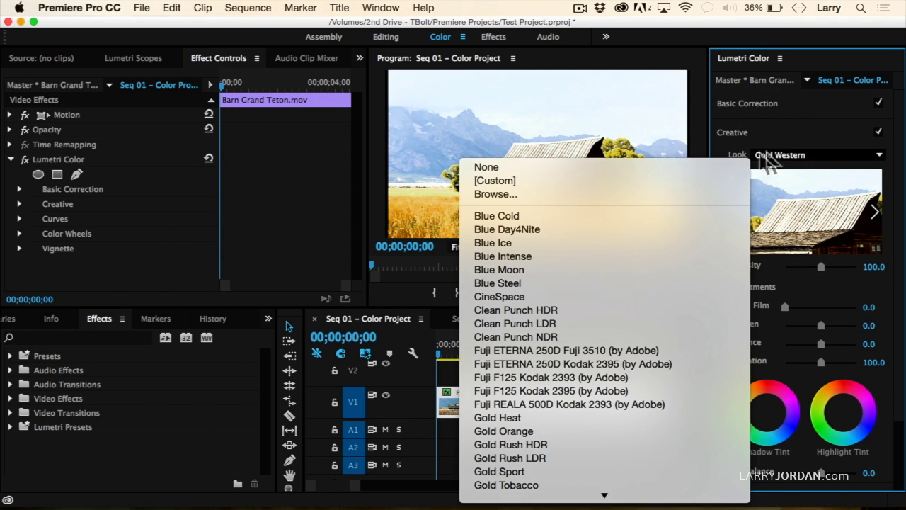
pyautogui.click(640, 167)
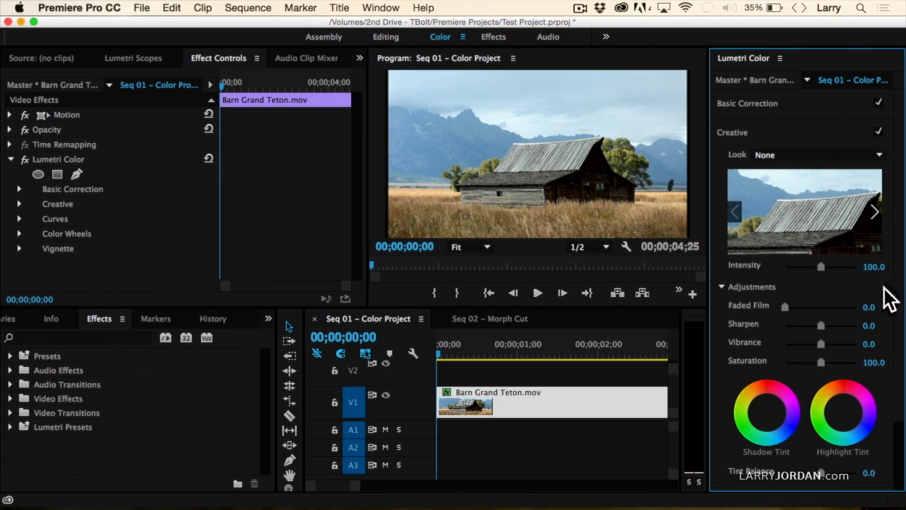
# Experiment with the Creative Faded Film and Vibrance sliders and the shadow tint wheel.
pyautogui.scroll(-3, 902, 333)
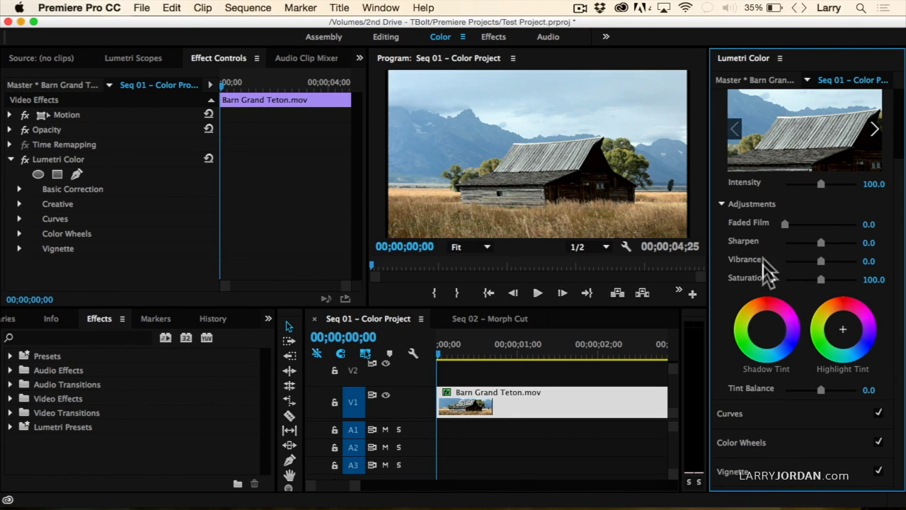
pyautogui.moveTo(784, 222); pyautogui.dragTo(835, 217)
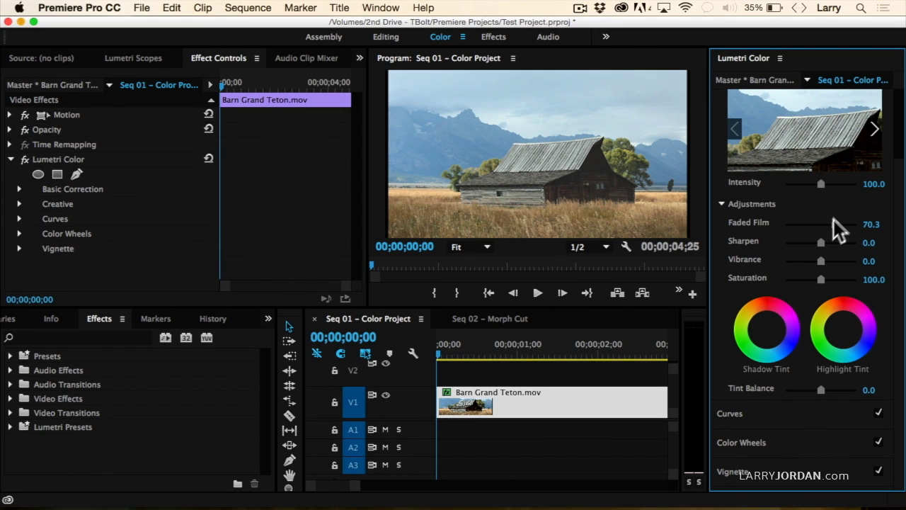
pyautogui.moveTo(834, 223); pyautogui.dragTo(754, 223)
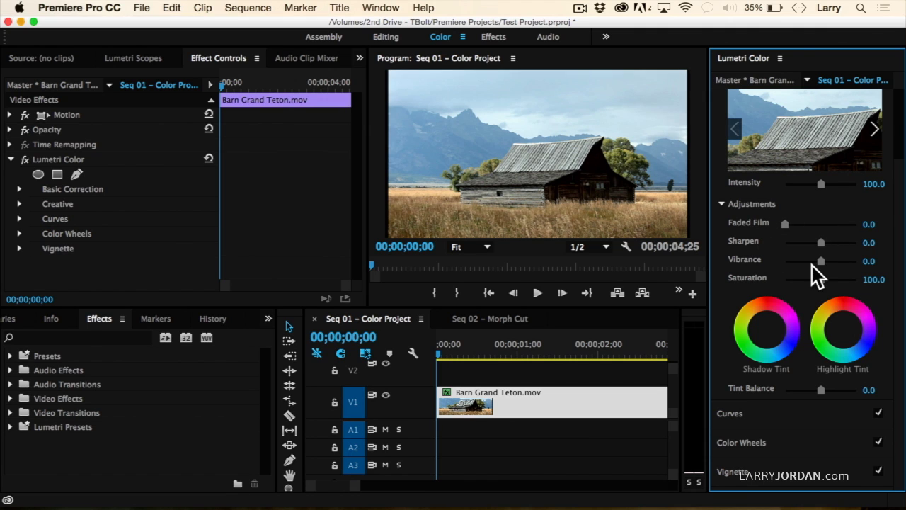
pyautogui.moveTo(822, 260); pyautogui.dragTo(866, 264)
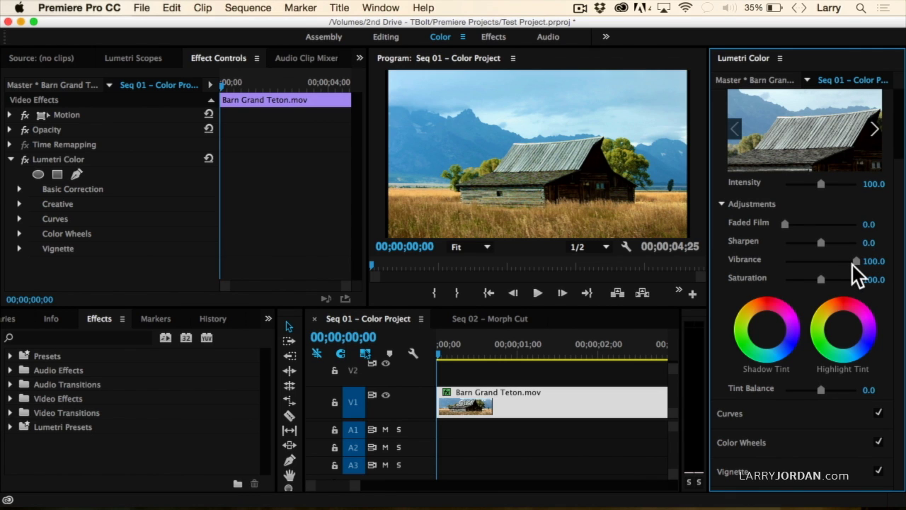
pyautogui.moveTo(852, 264); pyautogui.dragTo(819, 283)
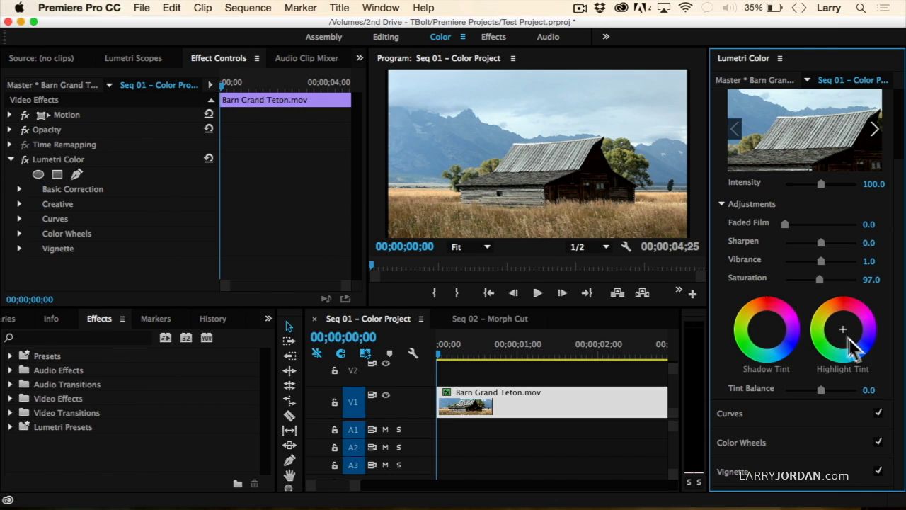
pyautogui.click(766, 327)
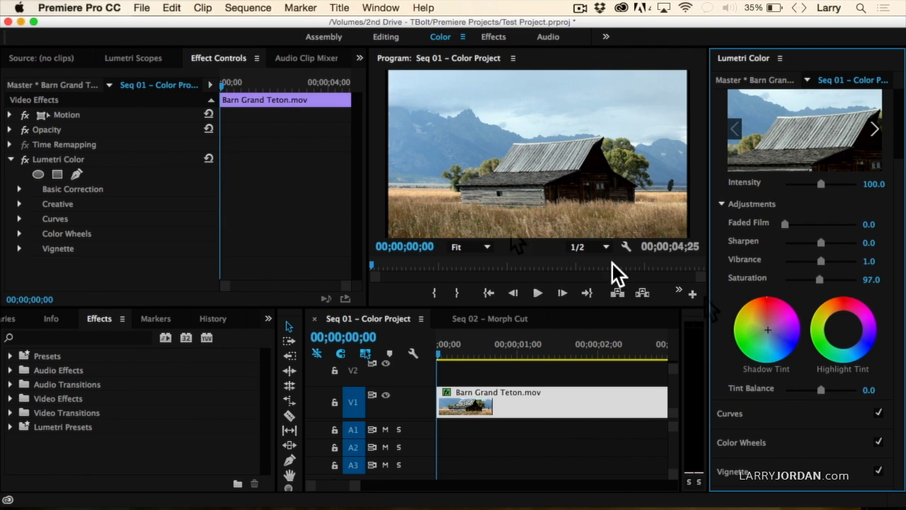
# Reset Vibrance to 0.0 and Saturation to 100.0, then collapse the Creative section.
pyautogui.click(19, 203)
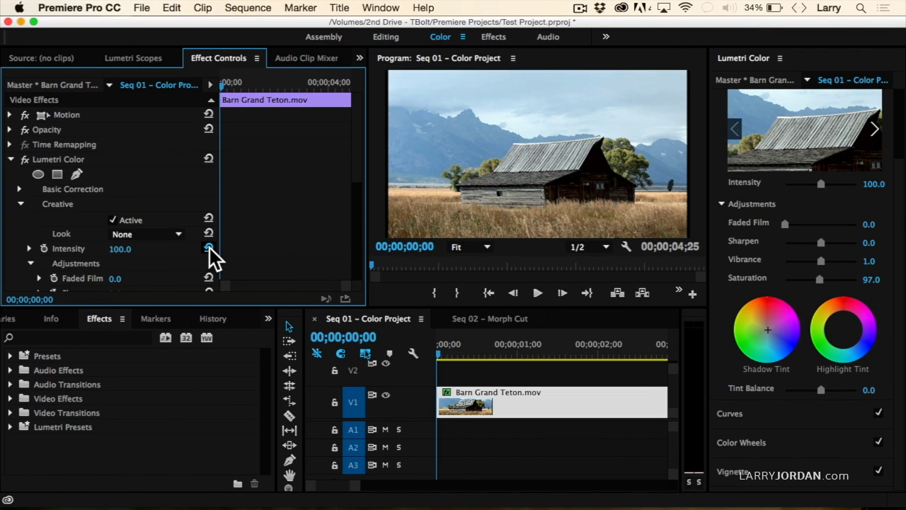
pyautogui.scroll(-5, 212, 251)
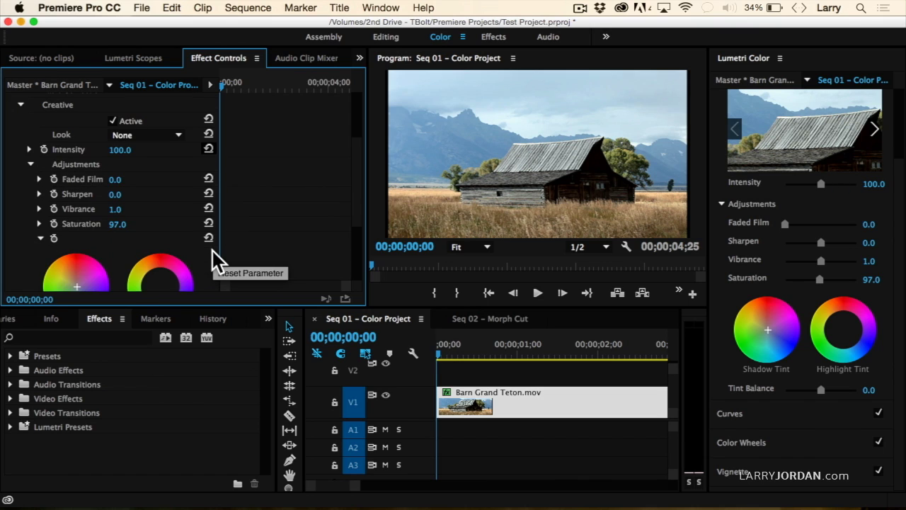
pyautogui.click(209, 208)
pyautogui.click(207, 223)
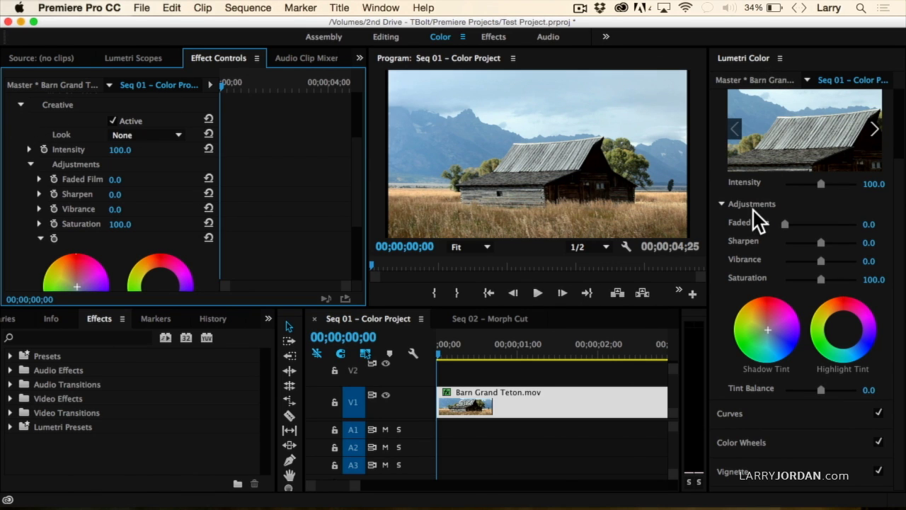
pyautogui.scroll(3, 753, 211)
pyautogui.click(744, 130)
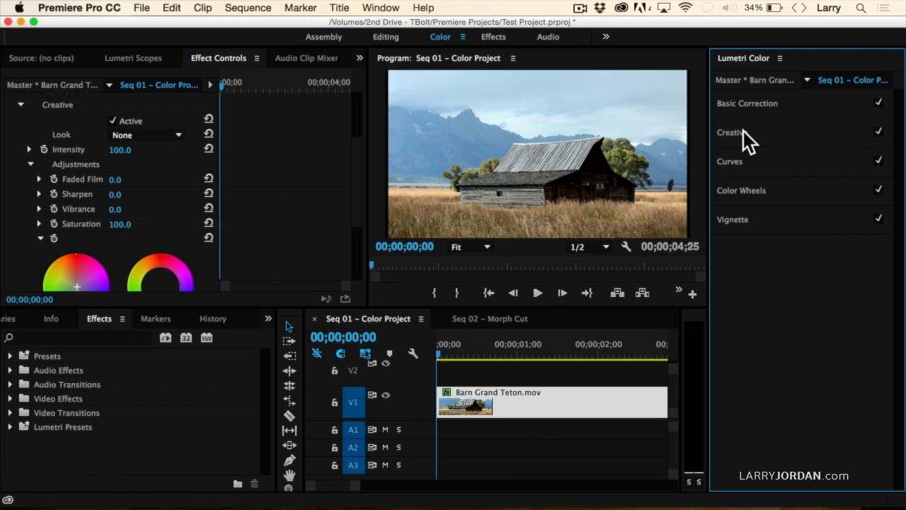
# Bend the master RGB curve into a sharp arch by raising a midpoint and lowering the top end.
pyautogui.click(739, 162)
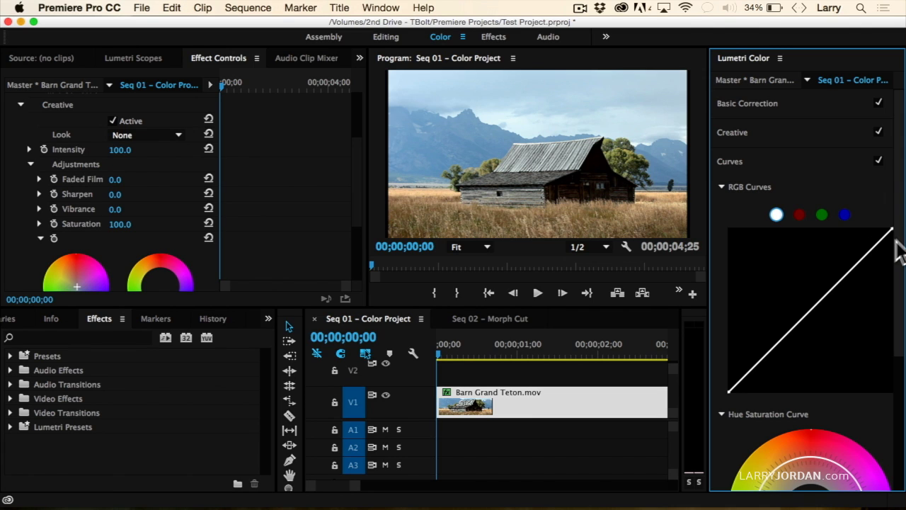
pyautogui.scroll(-5, 898, 247)
pyautogui.scroll(1, 898, 252)
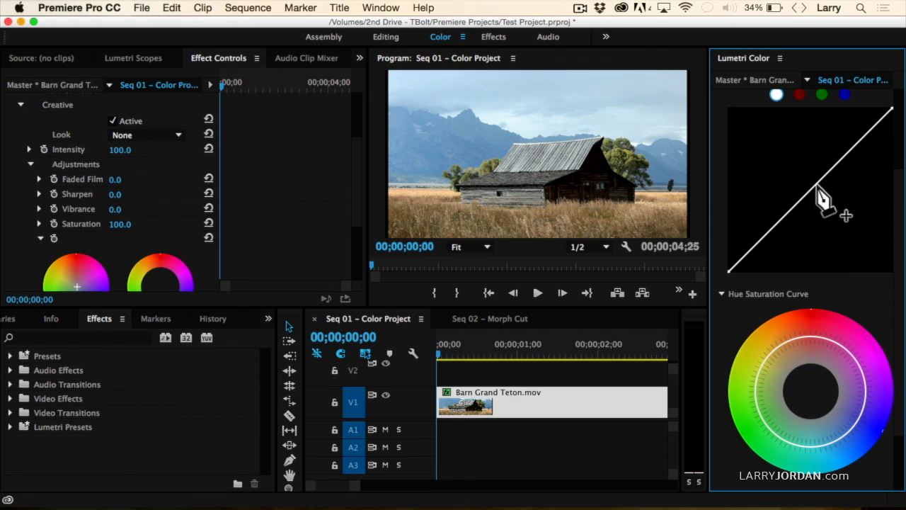
pyautogui.moveTo(807, 193); pyautogui.dragTo(790, 176)
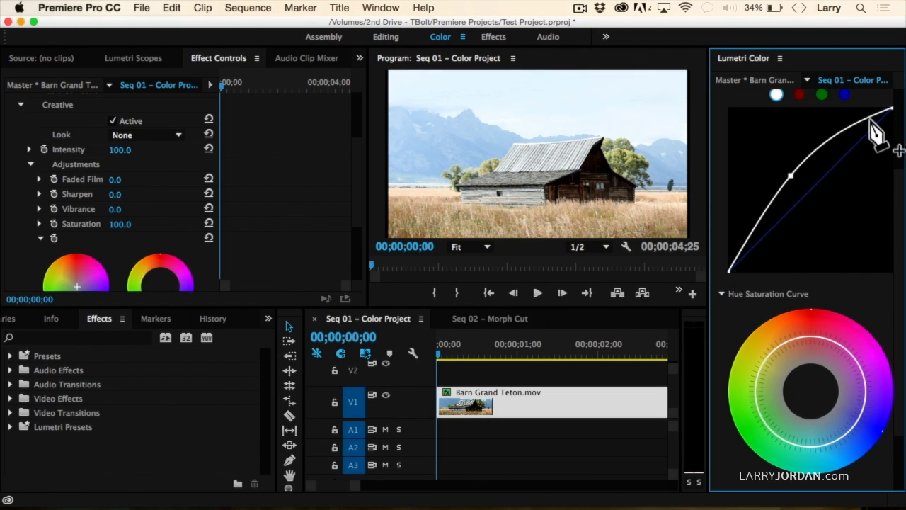
pyautogui.moveTo(892, 109); pyautogui.dragTo(875, 241)
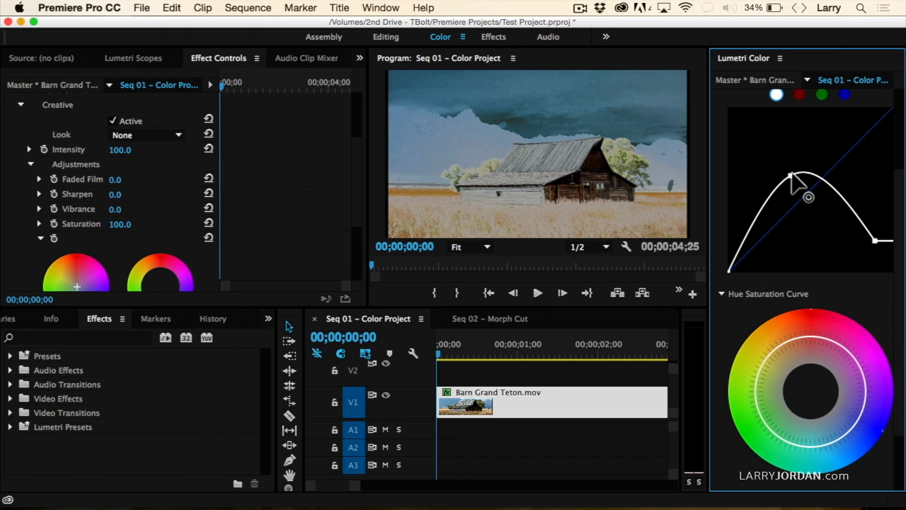
pyautogui.moveTo(791, 176); pyautogui.dragTo(793, 163)
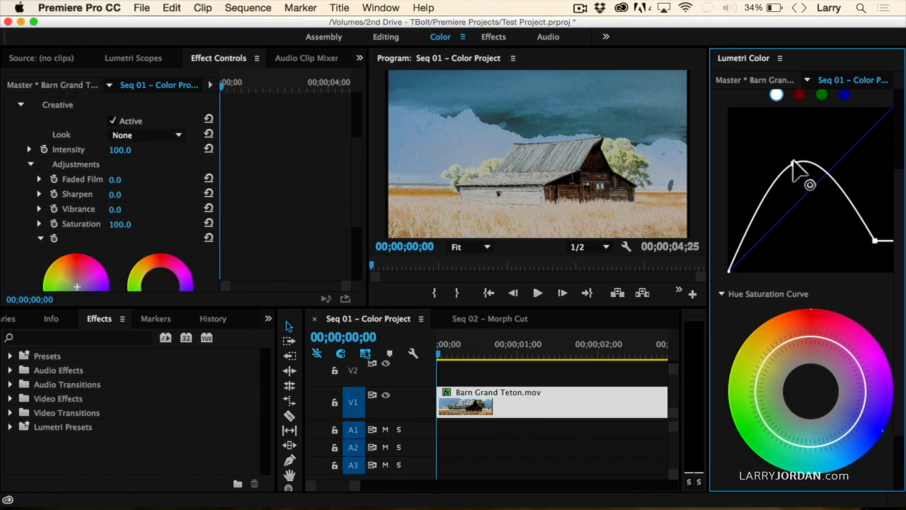
# Raise the blue channel curve slightly to tint the barn blue.
pyautogui.click(844, 95)
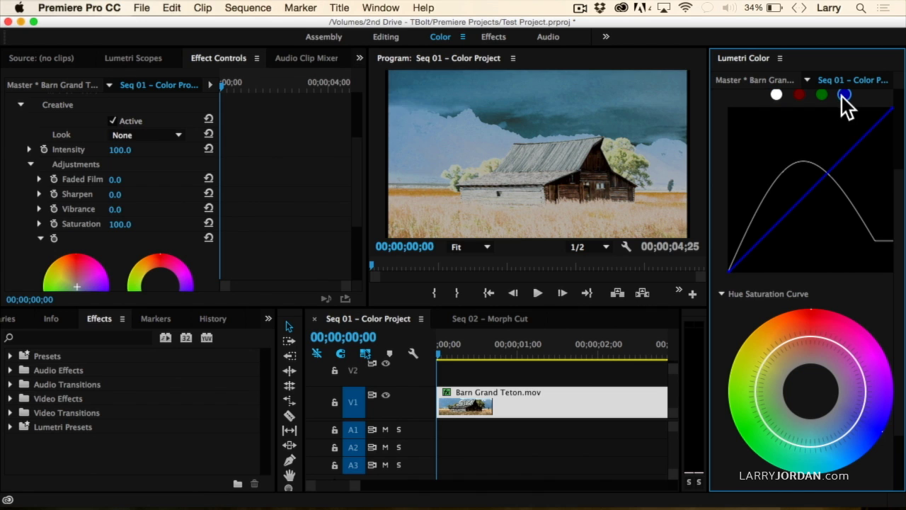
pyautogui.moveTo(862, 137)
pyautogui.mouseDown()
pyautogui.moveTo(862, 111)
pyautogui.moveTo(865, 129)
pyautogui.mouseUp()
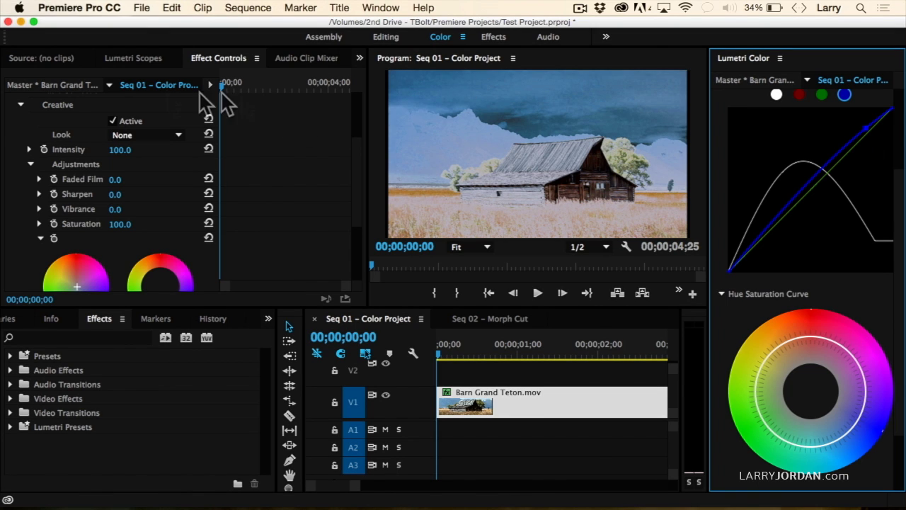
pyautogui.click(20, 104)
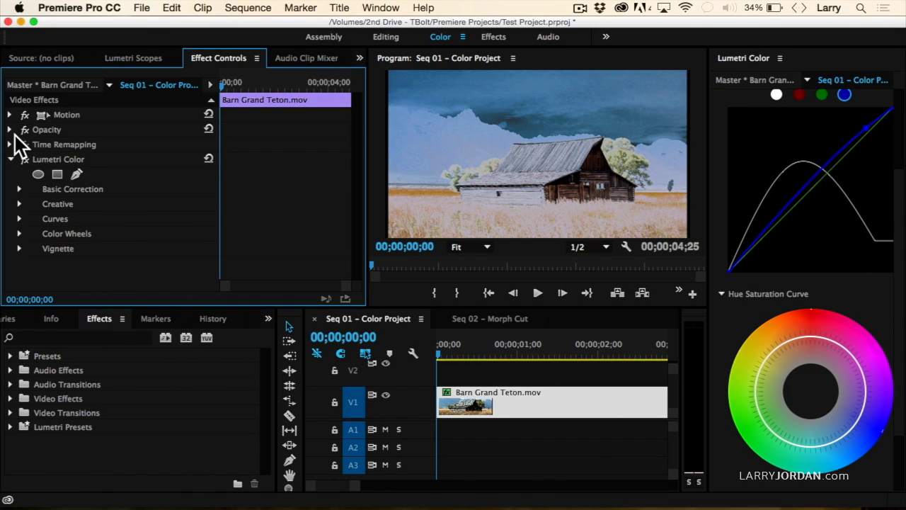
# Reset the RGB curves to a straight line and begin lowering hue saturation.
pyautogui.click(19, 219)
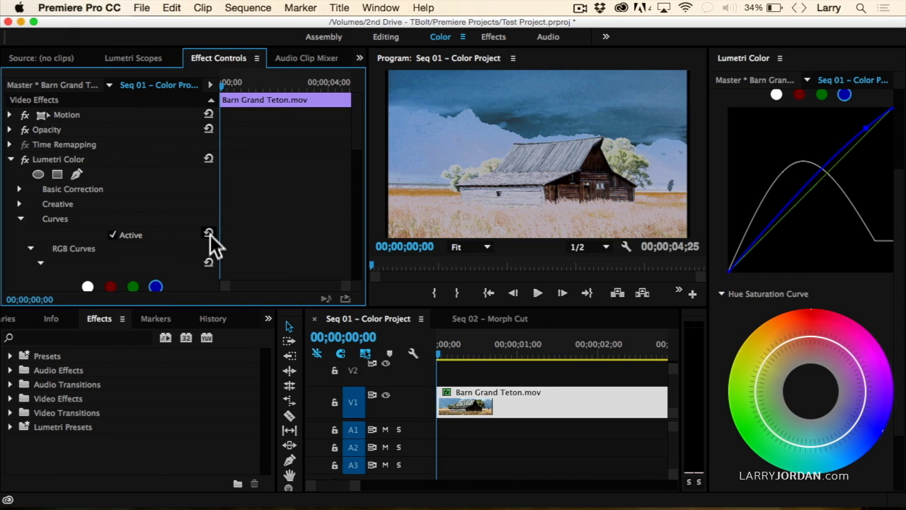
pyautogui.click(208, 263)
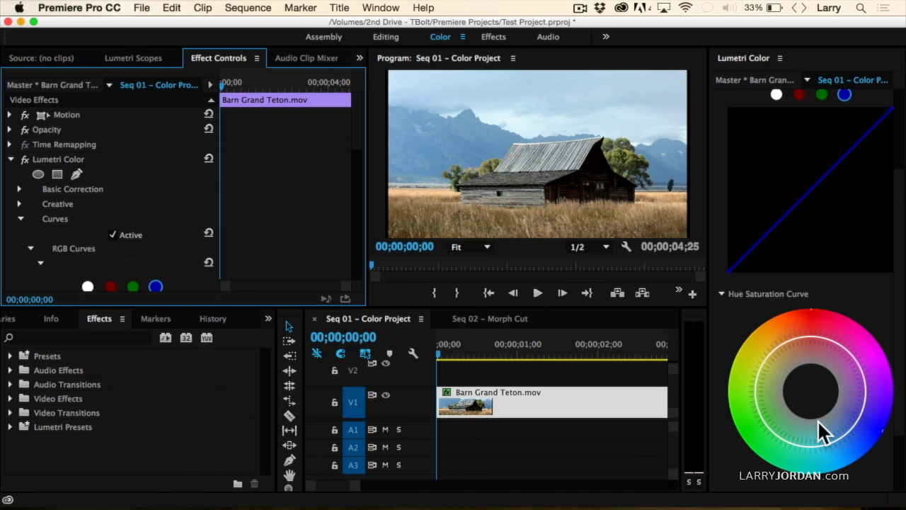
pyautogui.click(839, 345)
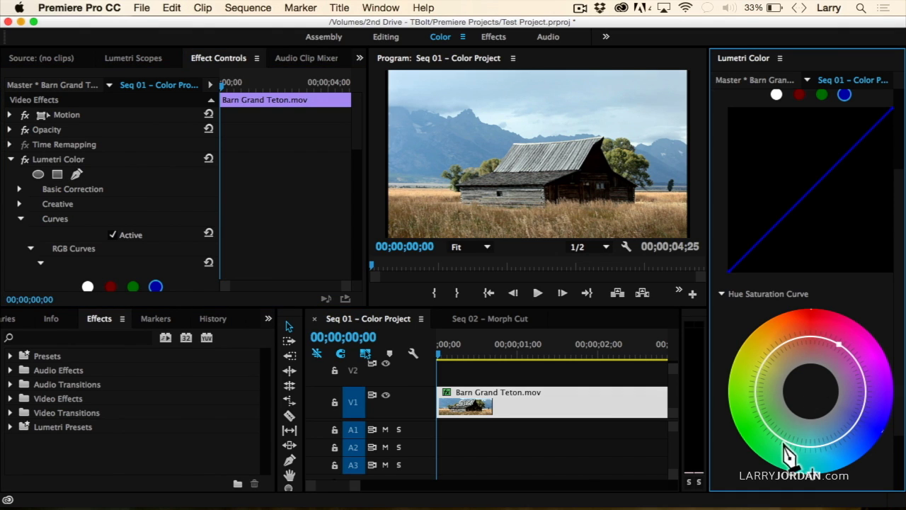
pyautogui.moveTo(783, 435); pyautogui.dragTo(792, 415)
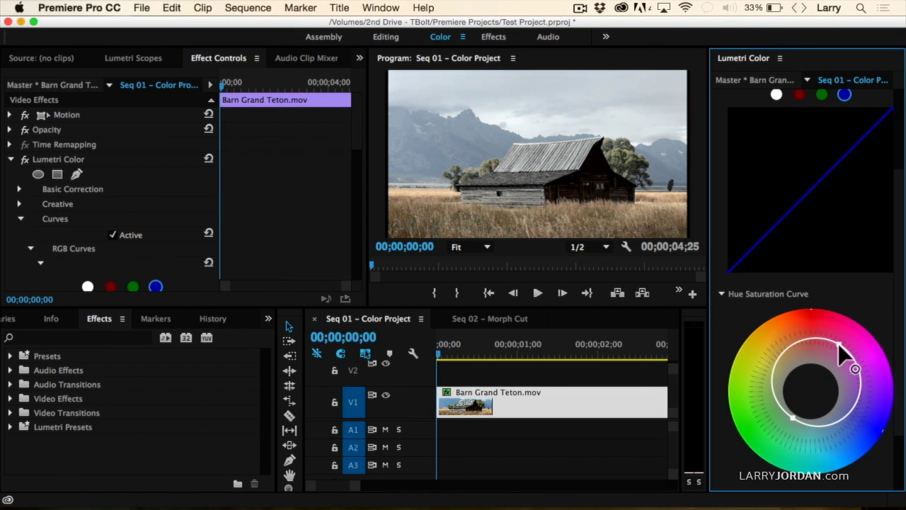
# Shape the Hue Saturation Curve to grey out blues while keeping greens and golden yellows.
pyautogui.moveTo(838, 346); pyautogui.dragTo(802, 326)
pyautogui.moveTo(765, 380)
pyautogui.mouseDown()
pyautogui.moveTo(751, 383)
pyautogui.moveTo(752, 368)
pyautogui.mouseUp()
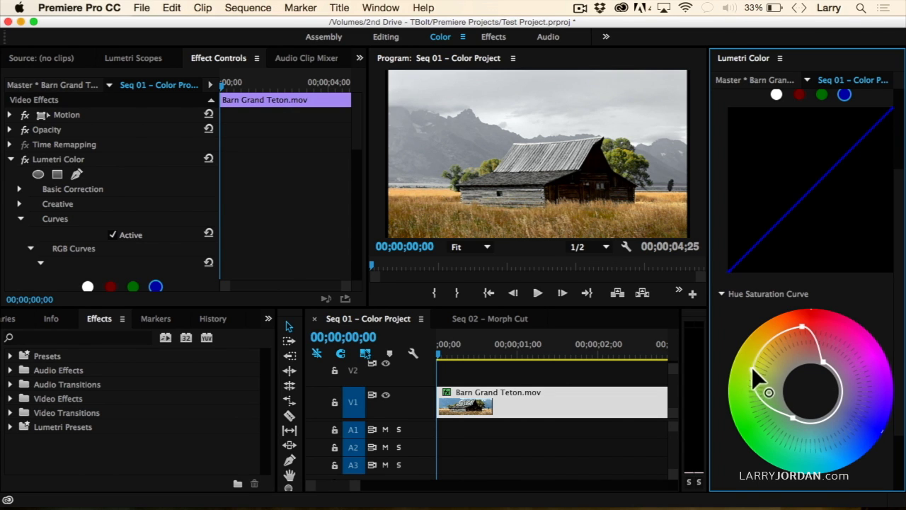
pyautogui.moveTo(752, 367); pyautogui.dragTo(749, 339)
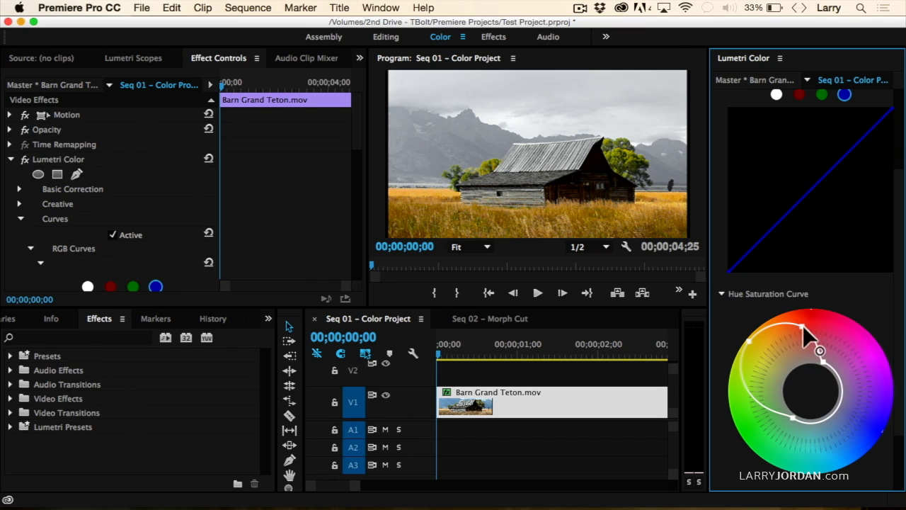
pyautogui.moveTo(802, 326); pyautogui.dragTo(807, 323)
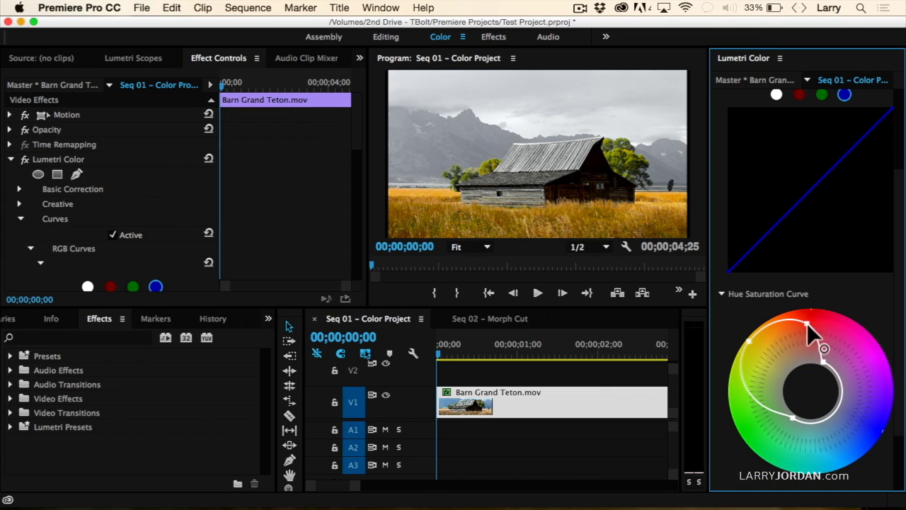
pyautogui.moveTo(807, 323); pyautogui.dragTo(807, 328)
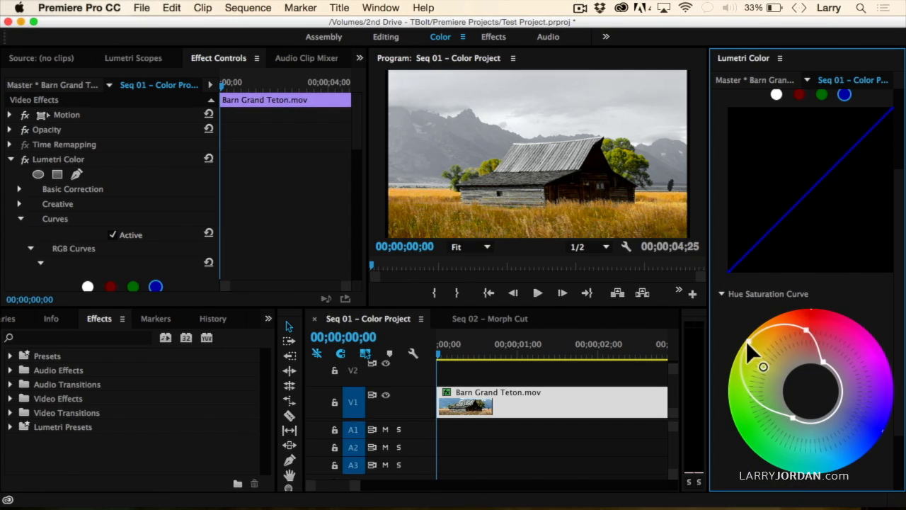
# Pull the yellow wheat hues inward and push the blues out to the wheel edge on the Hue Saturation Curve.
pyautogui.moveTo(746, 342); pyautogui.dragTo(754, 439)
pyautogui.moveTo(807, 330); pyautogui.dragTo(778, 383)
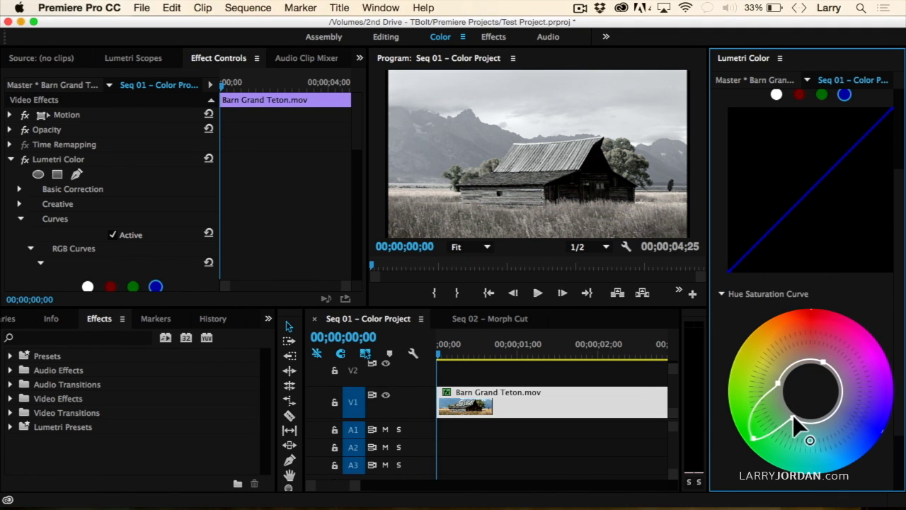
pyautogui.moveTo(793, 414); pyautogui.dragTo(803, 432)
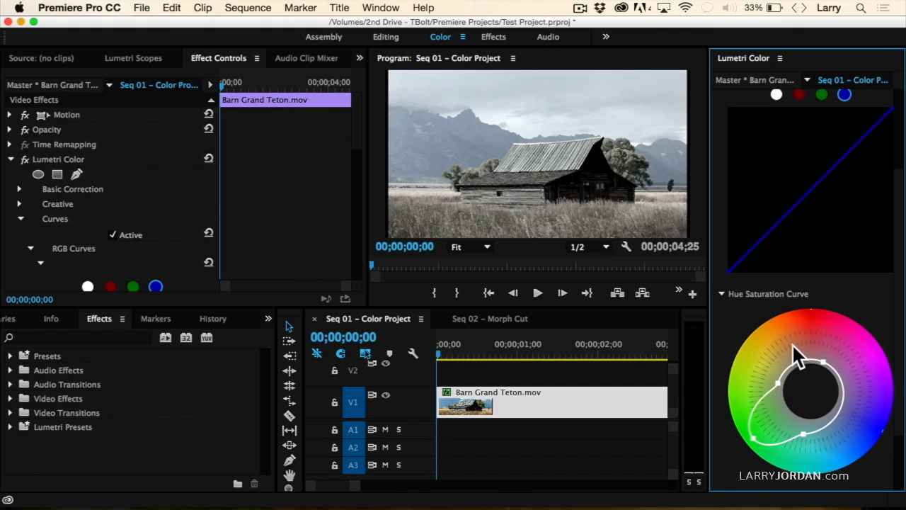
pyautogui.moveTo(777, 385); pyautogui.dragTo(778, 374)
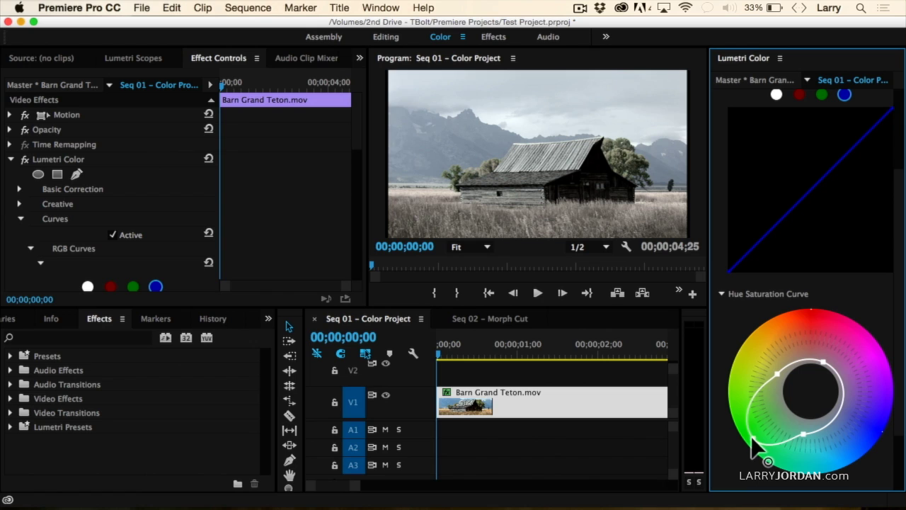
pyautogui.moveTo(753, 449); pyautogui.dragTo(750, 415)
pyautogui.moveTo(841, 405); pyautogui.dragTo(889, 416)
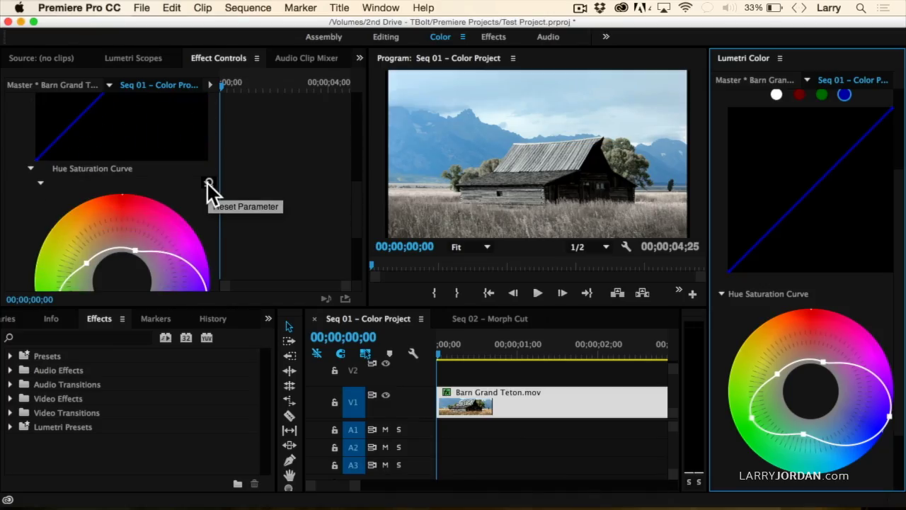
# Reset the Hue Saturation Curve to neutral and collapse the Curves section.
pyautogui.click(207, 184)
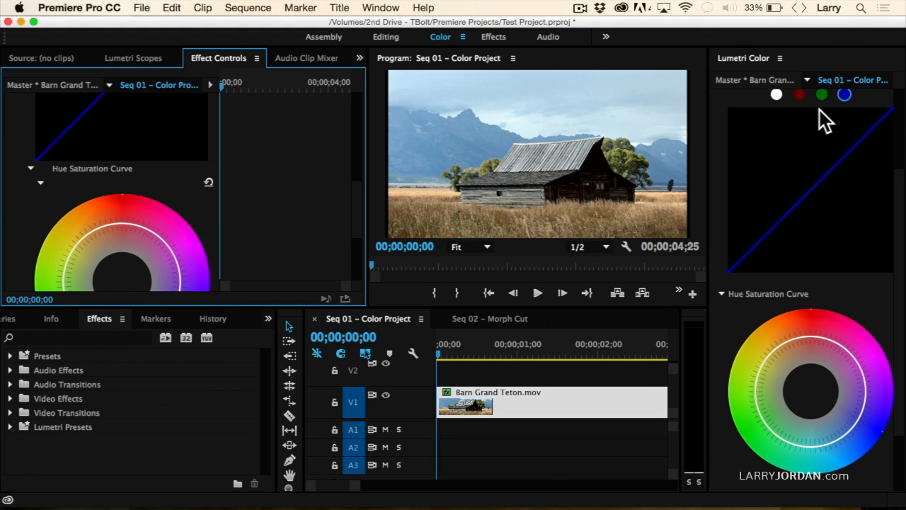
pyautogui.scroll(5, 775, 108)
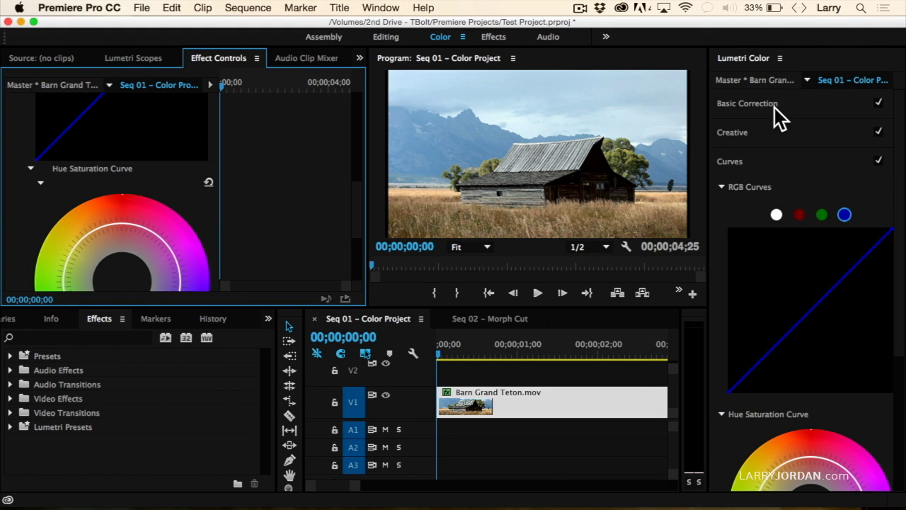
pyautogui.click(734, 162)
# Expand Color Wheels and lift the Midtones slightly, leaving Highlights unchanged.
pyautogui.click(731, 190)
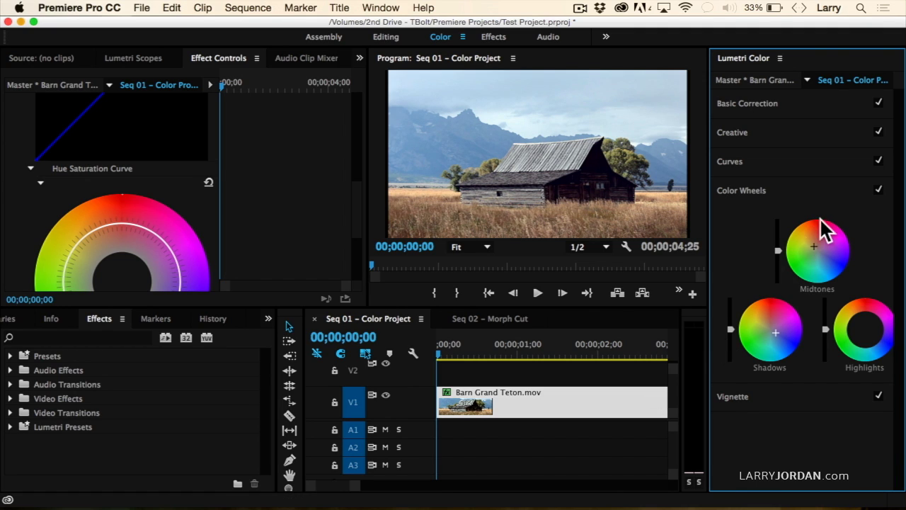
pyautogui.moveTo(777, 248); pyautogui.dragTo(778, 250)
pyautogui.moveTo(826, 329); pyautogui.dragTo(826, 329)
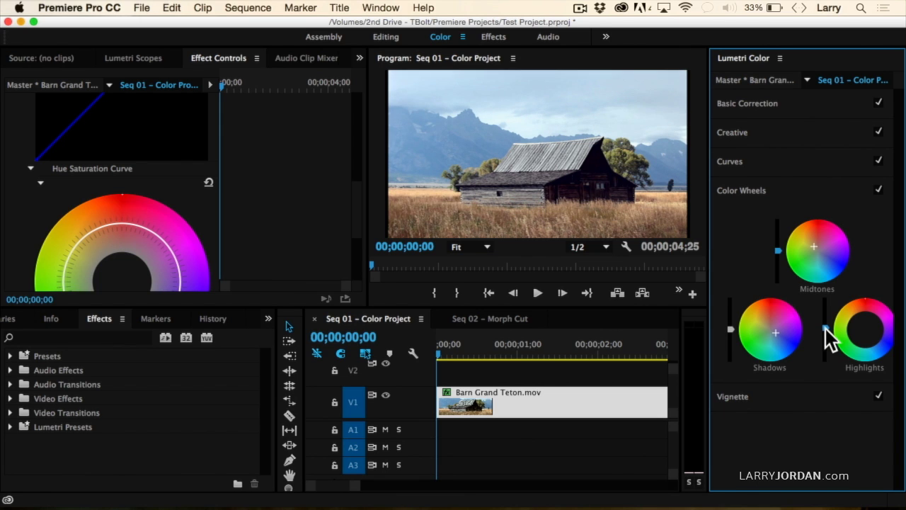
# Collapse Color Wheels and set Vignette Amount -2.3, Midpoint 52.5, Roundness 30.7, Feather 70.3.
pyautogui.click(731, 330)
pyautogui.click(750, 396)
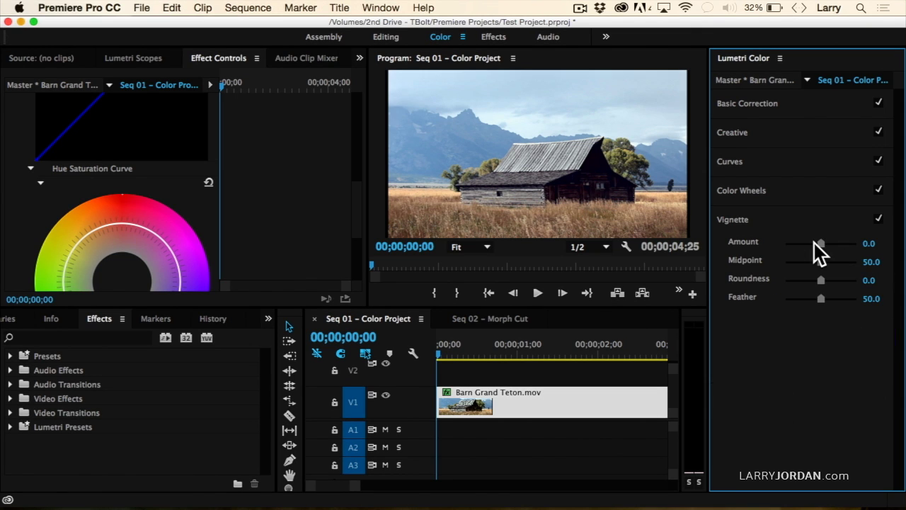
pyautogui.moveTo(816, 244); pyautogui.dragTo(835, 295)
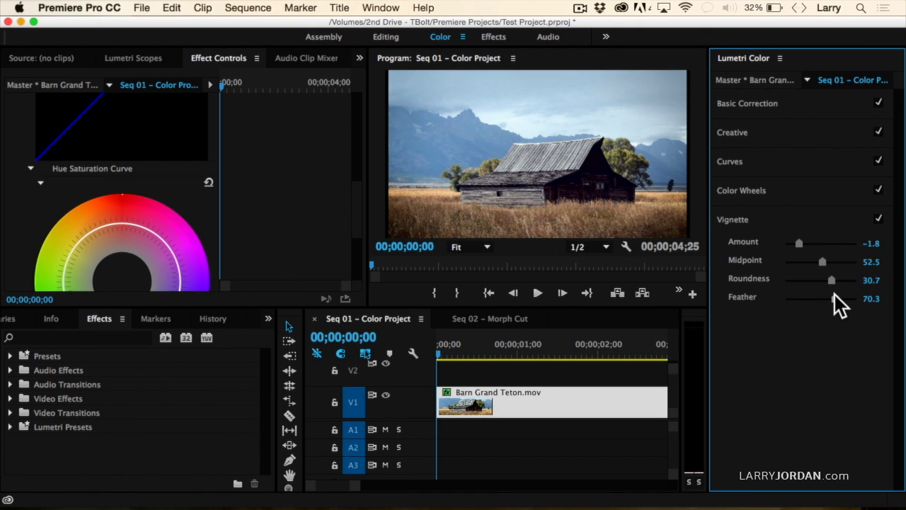
pyautogui.moveTo(802, 243)
pyautogui.mouseDown()
pyautogui.moveTo(813, 245)
pyautogui.moveTo(792, 237)
pyautogui.mouseUp()
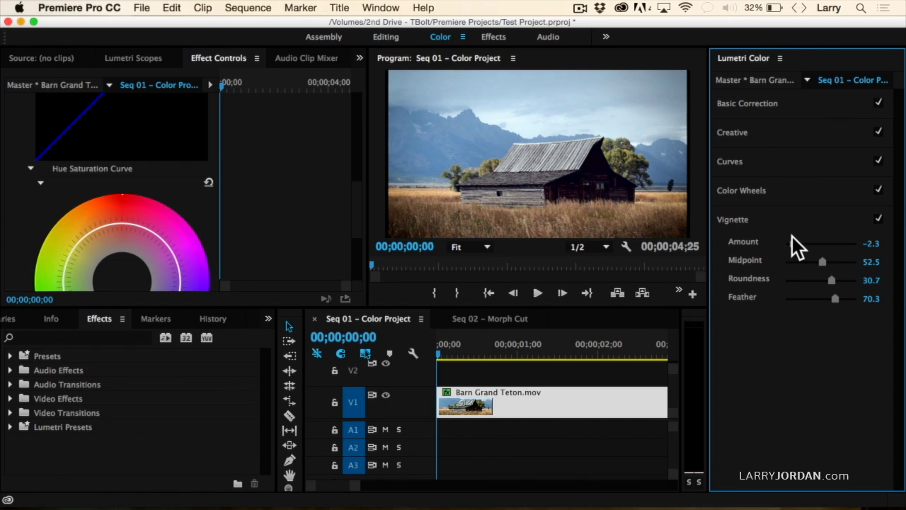